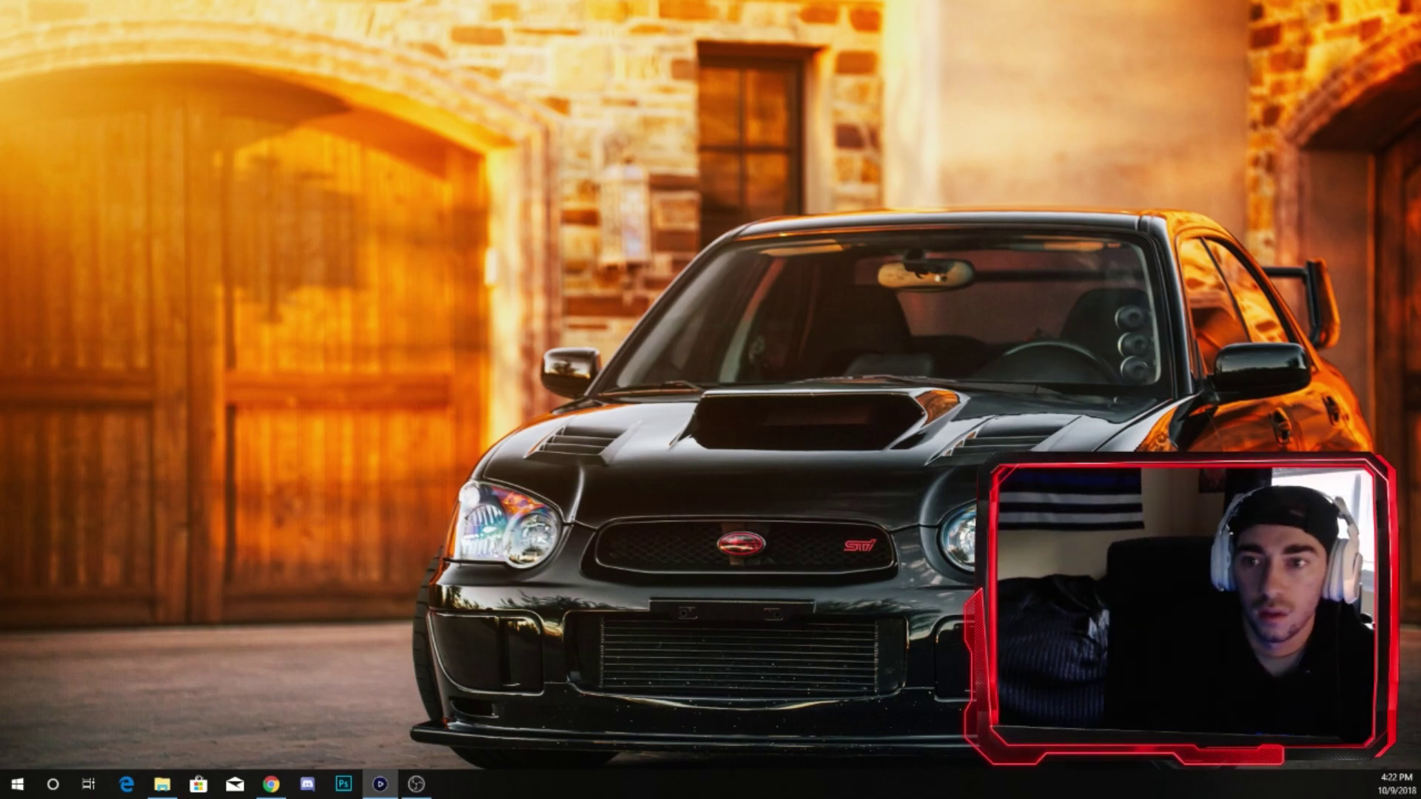
- Launch Elgato Game Capture HD from the taskbar, then maximize and restore its window
{"action": "left_click", "coordinate": [380, 784]}
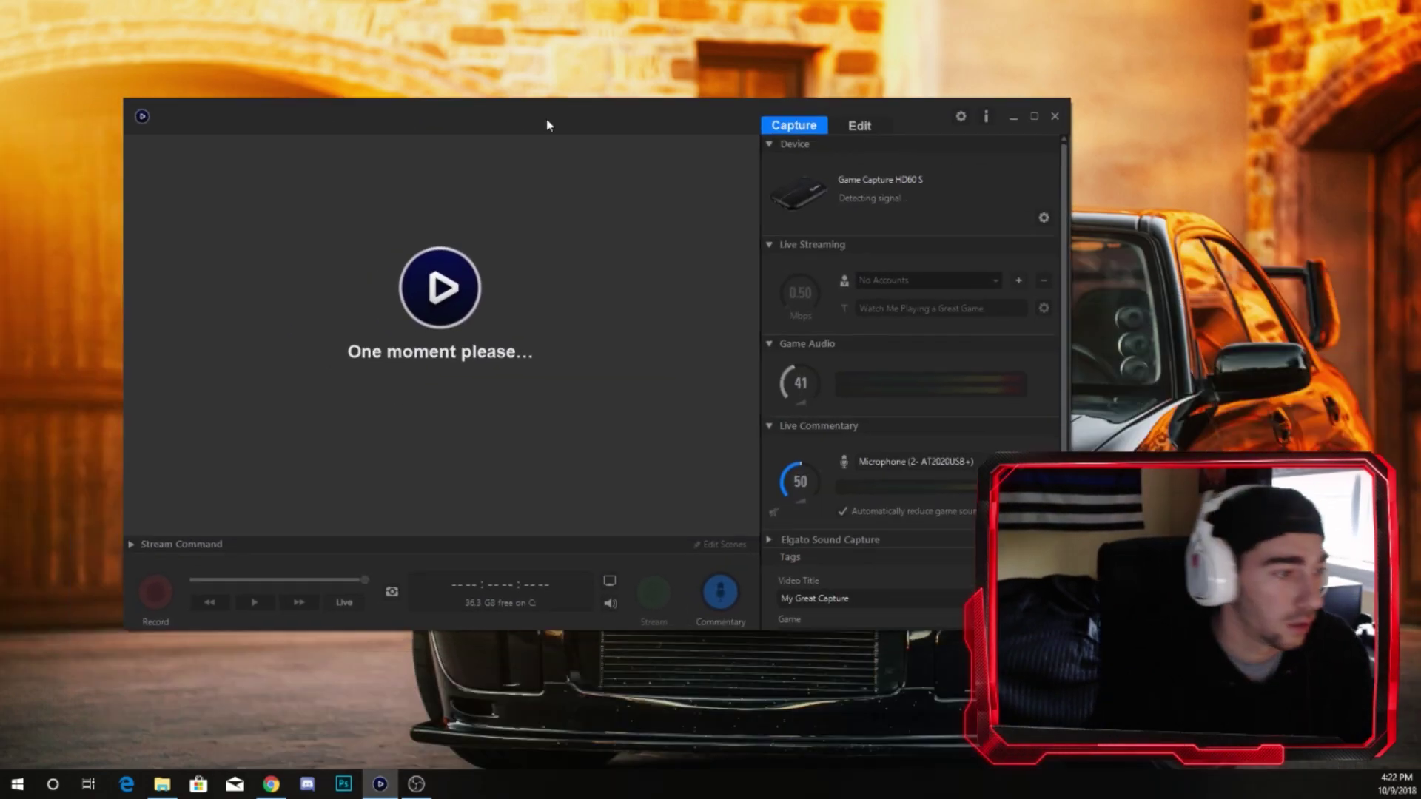
{"action": "left_click", "coordinate": [1034, 116]}
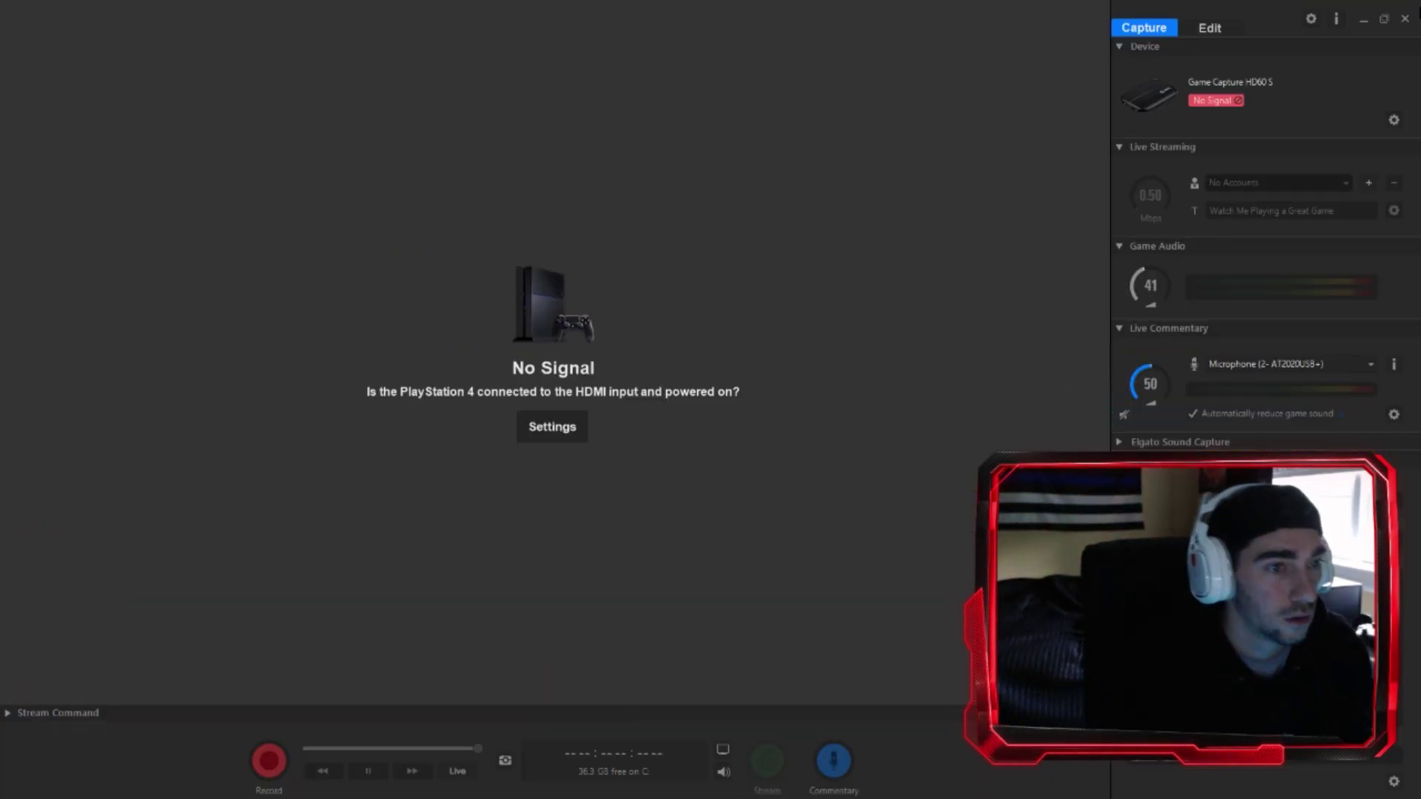
{"action": "left_click", "coordinate": [1384, 20]}
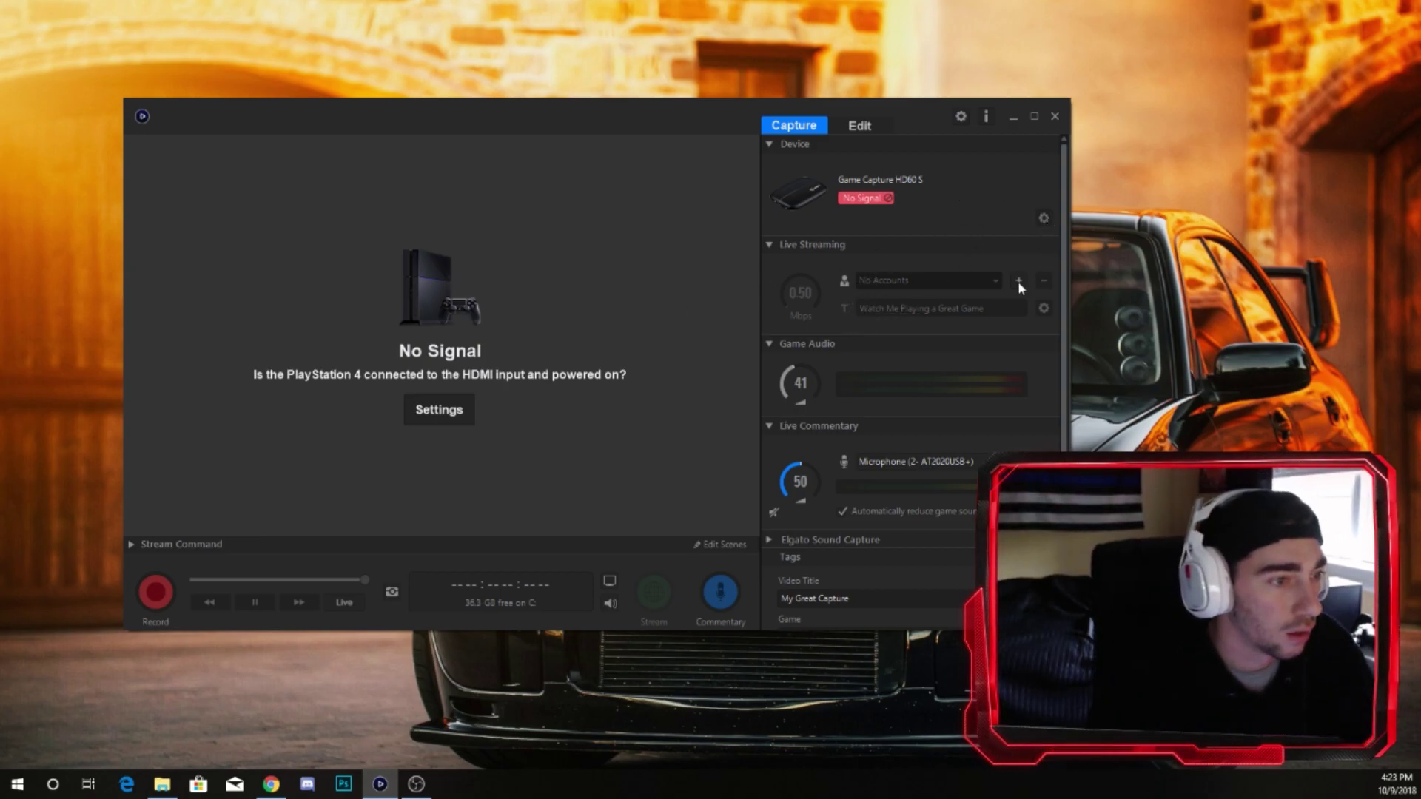
- Review the HD60 S device settings' Capture, Picture and Audio tabs, then close them
{"action": "left_click", "coordinate": [1044, 218]}
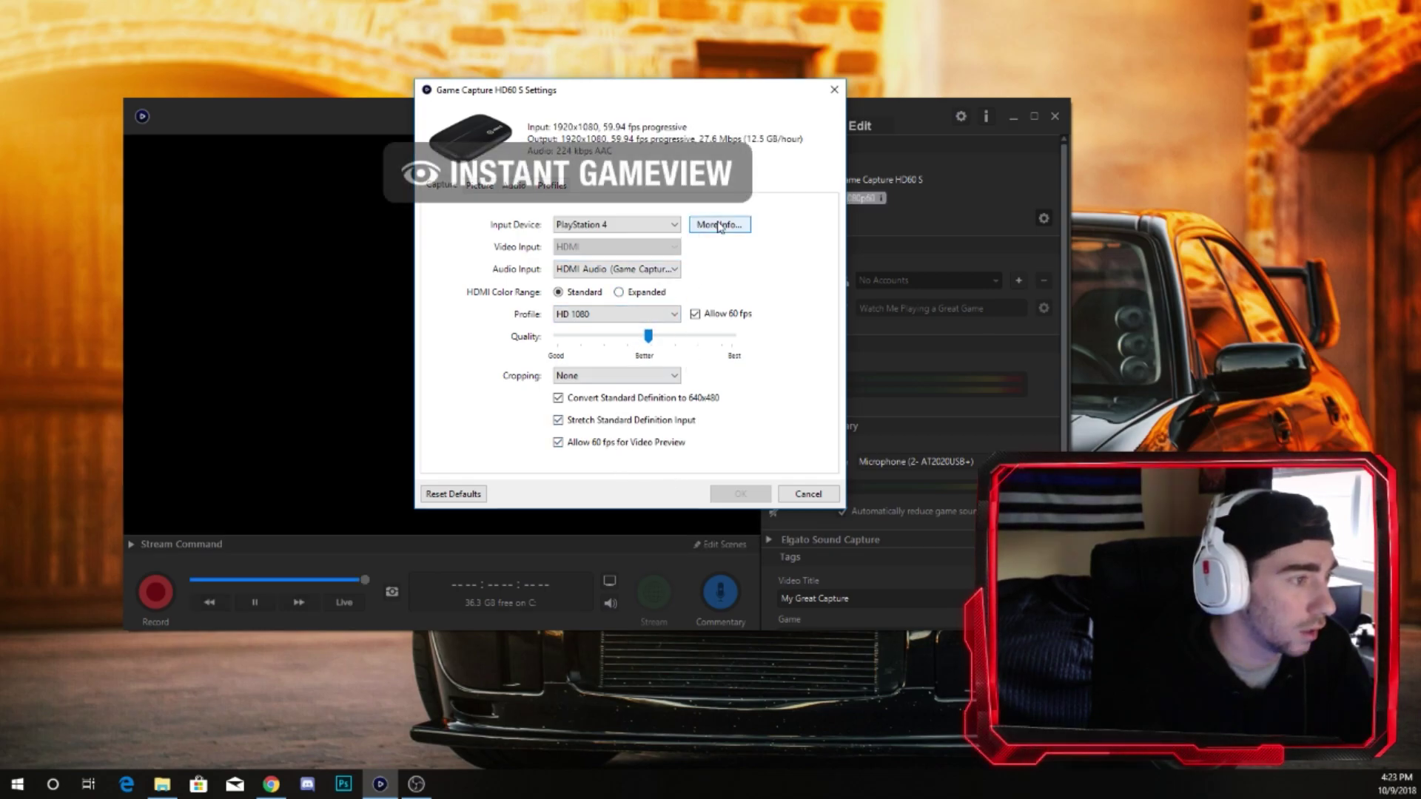
{"action": "left_click", "coordinate": [479, 185]}
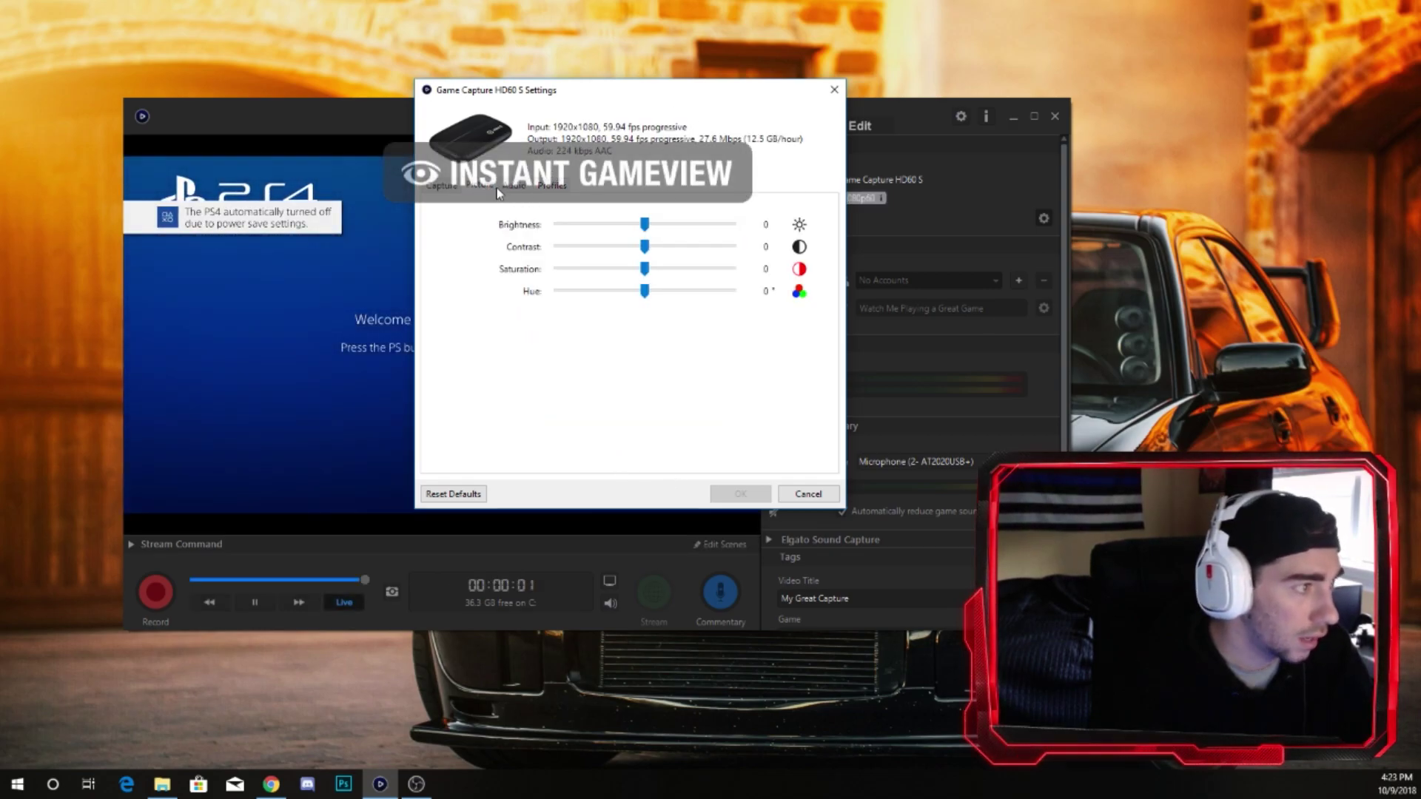
{"action": "left_click", "coordinate": [516, 188]}
{"action": "left_click", "coordinate": [442, 186]}
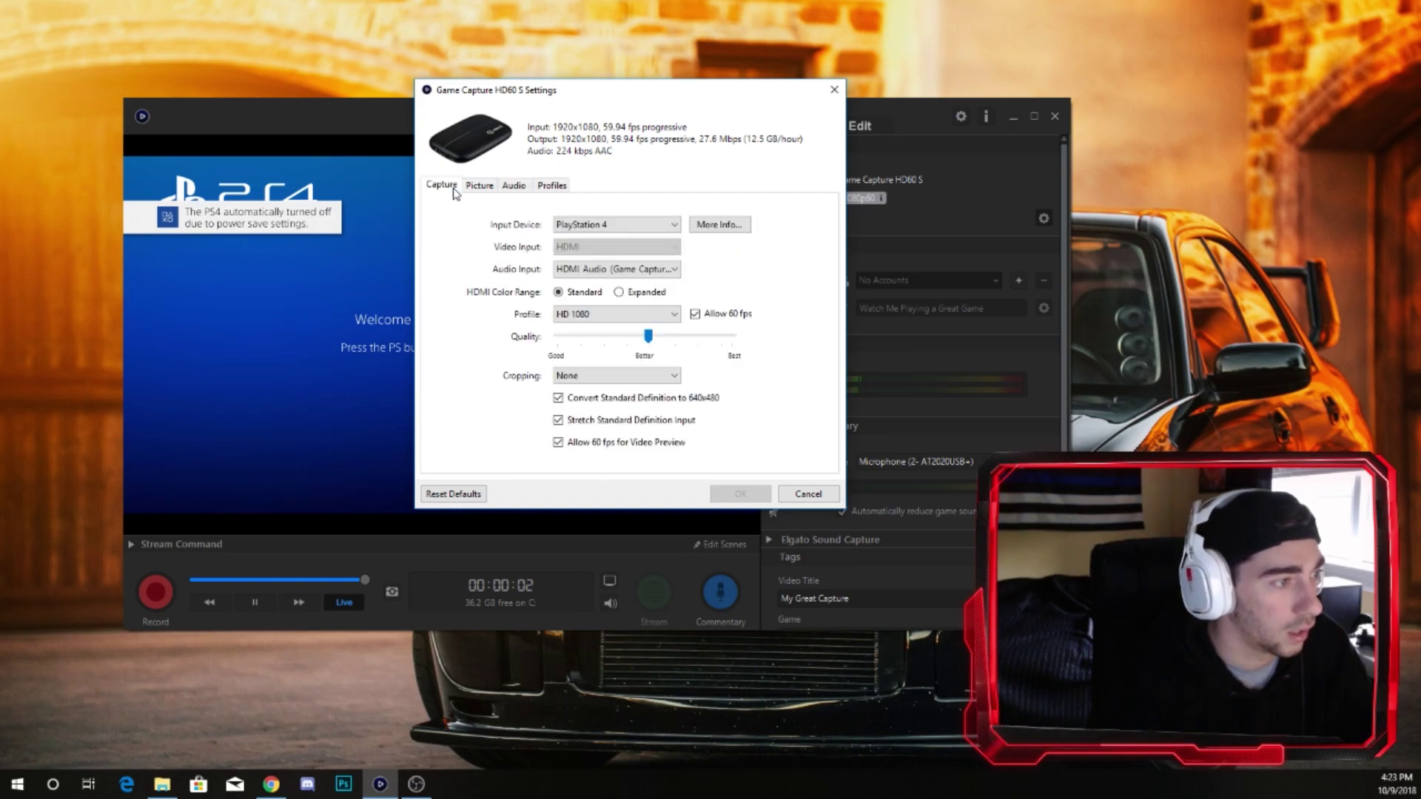
{"action": "left_click", "coordinate": [814, 498]}
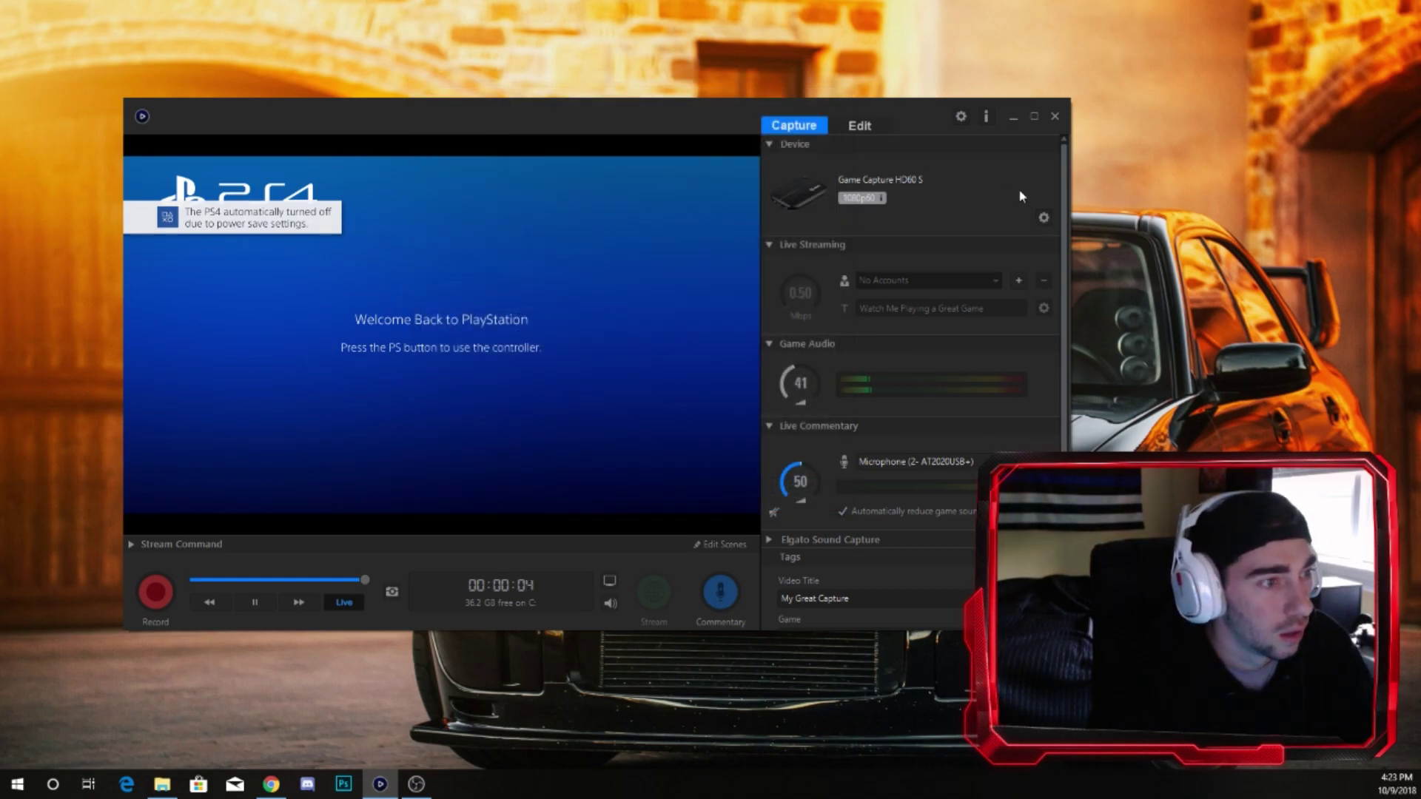
- Look through the Hotkeys, Updates, Sharing and Capture preferences, then drag the window up-left
{"action": "left_click", "coordinate": [960, 117]}
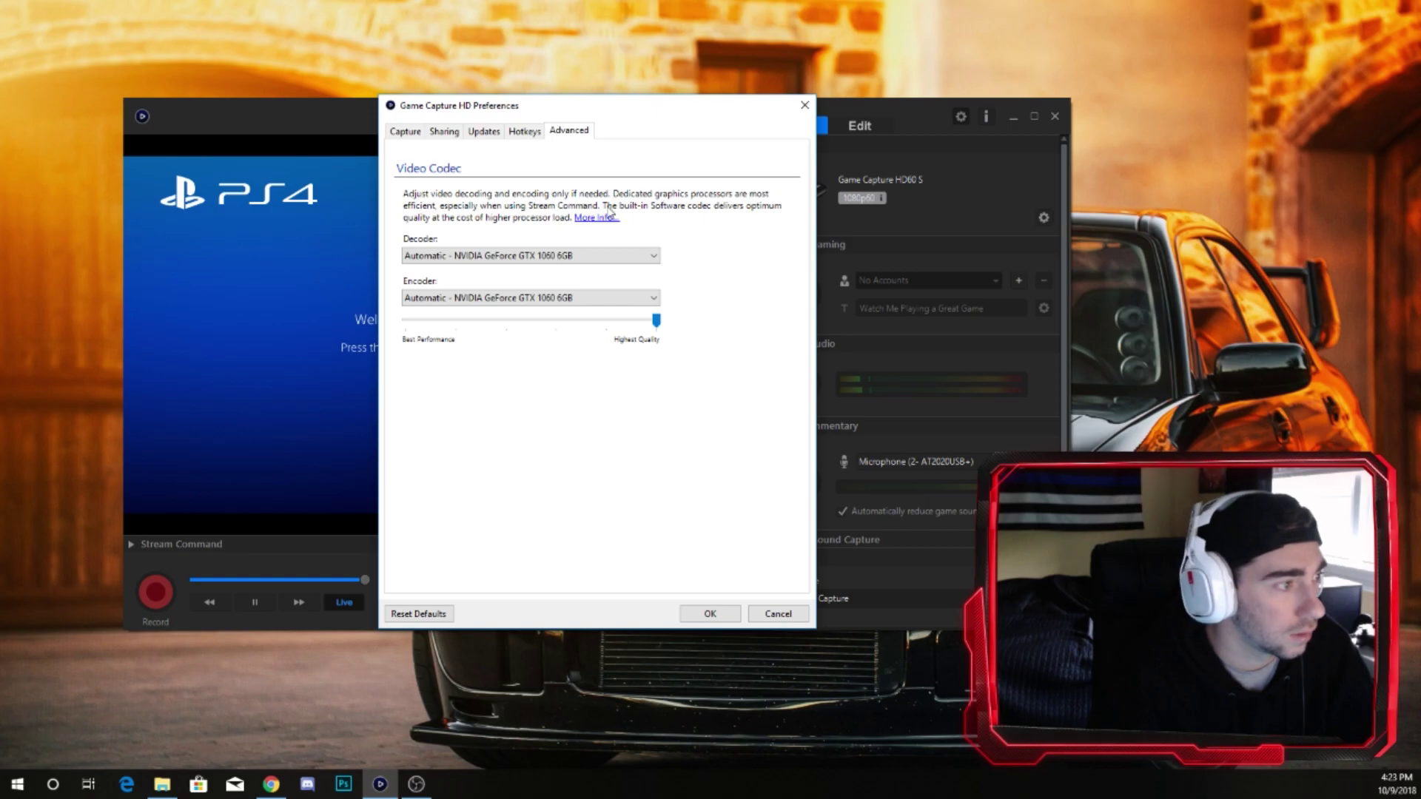
{"action": "left_click", "coordinate": [524, 131]}
{"action": "left_click", "coordinate": [484, 131]}
{"action": "left_click", "coordinate": [444, 131]}
{"action": "left_click", "coordinate": [405, 131]}
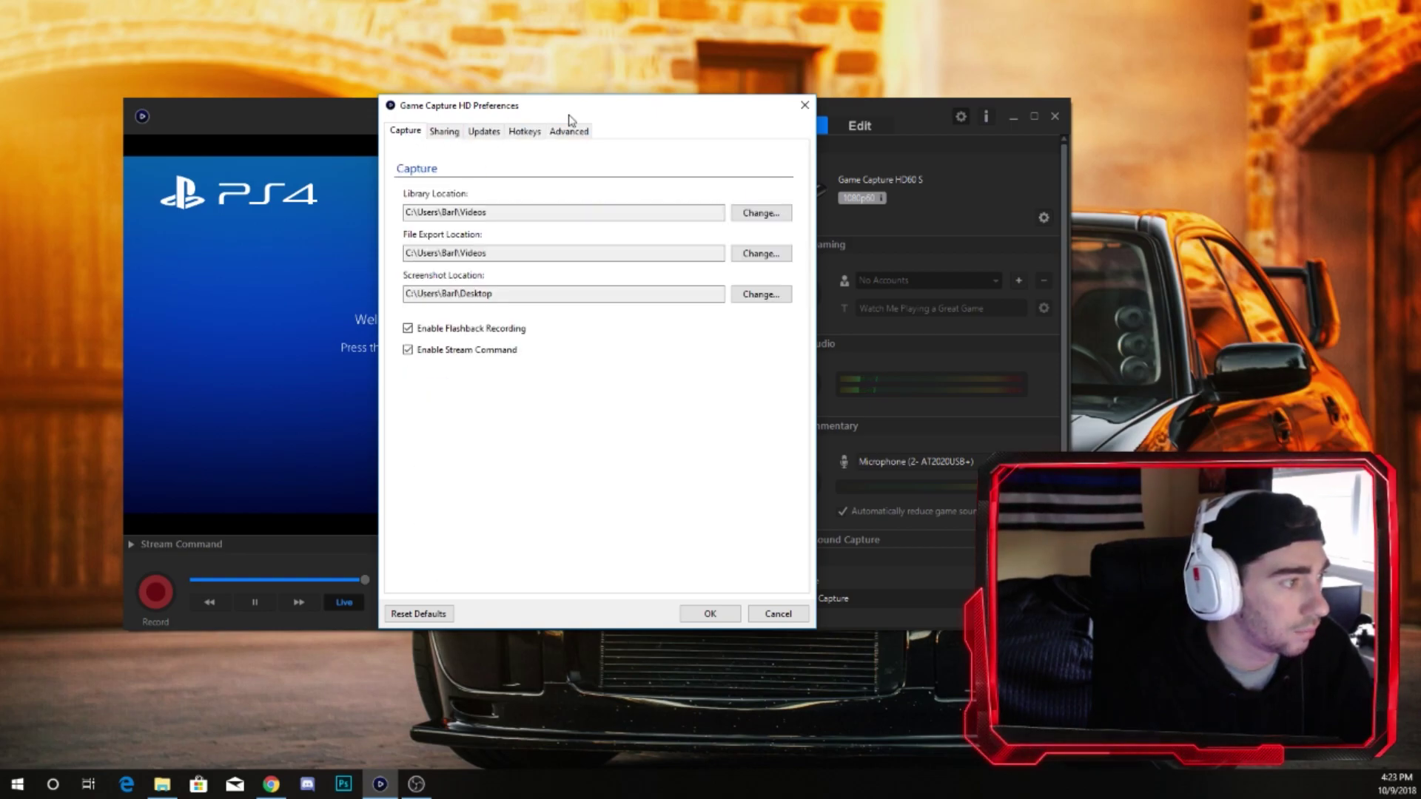
{"action": "left_click", "coordinate": [804, 106]}
{"action": "left_click_drag", "start_coordinate": [907, 103], "coordinate": [850, 37]}
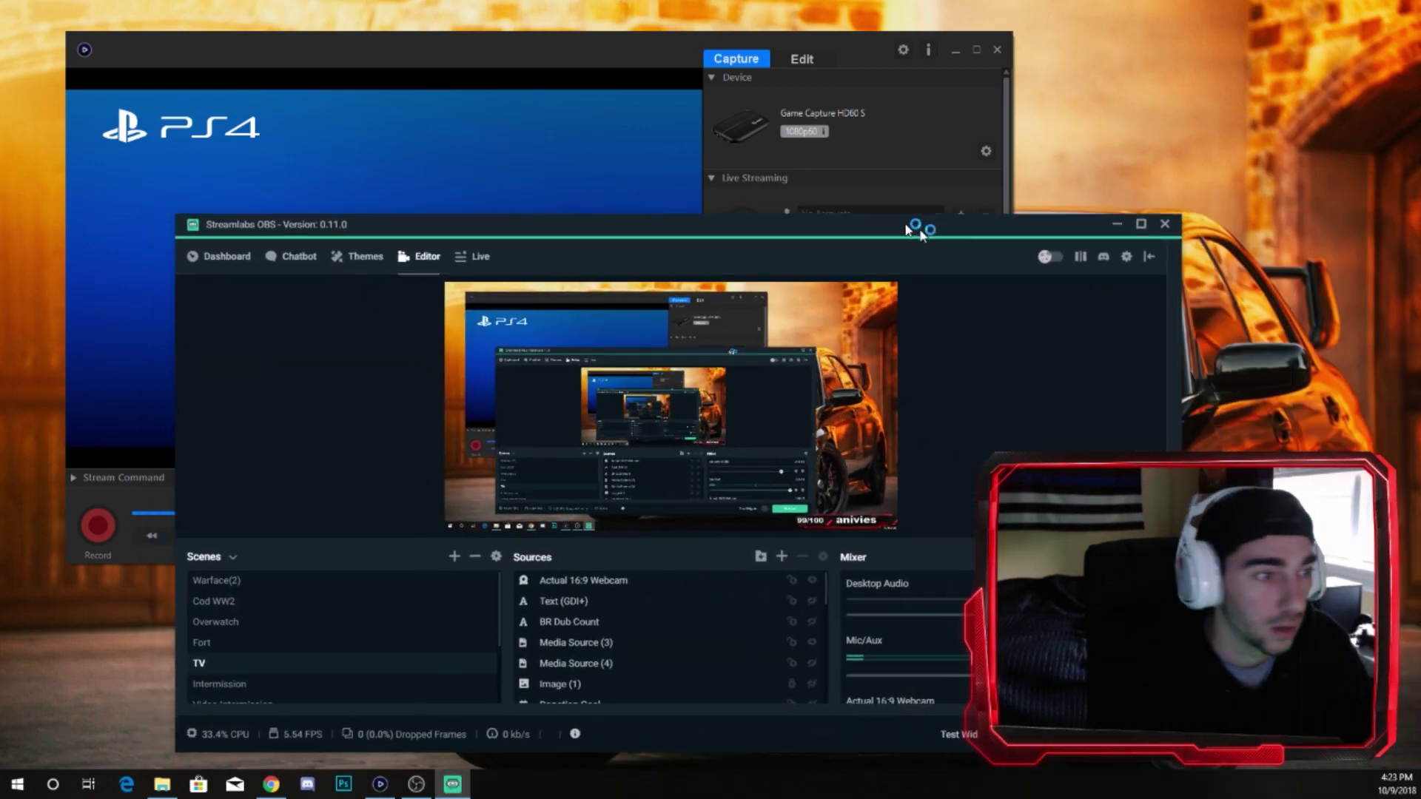
- Move the Streamlabs OBS window to the top right and maximize it
{"action": "left_click_drag", "start_coordinate": [909, 229], "coordinate": [1121, 40]}
{"action": "left_click", "coordinate": [1358, 34]}
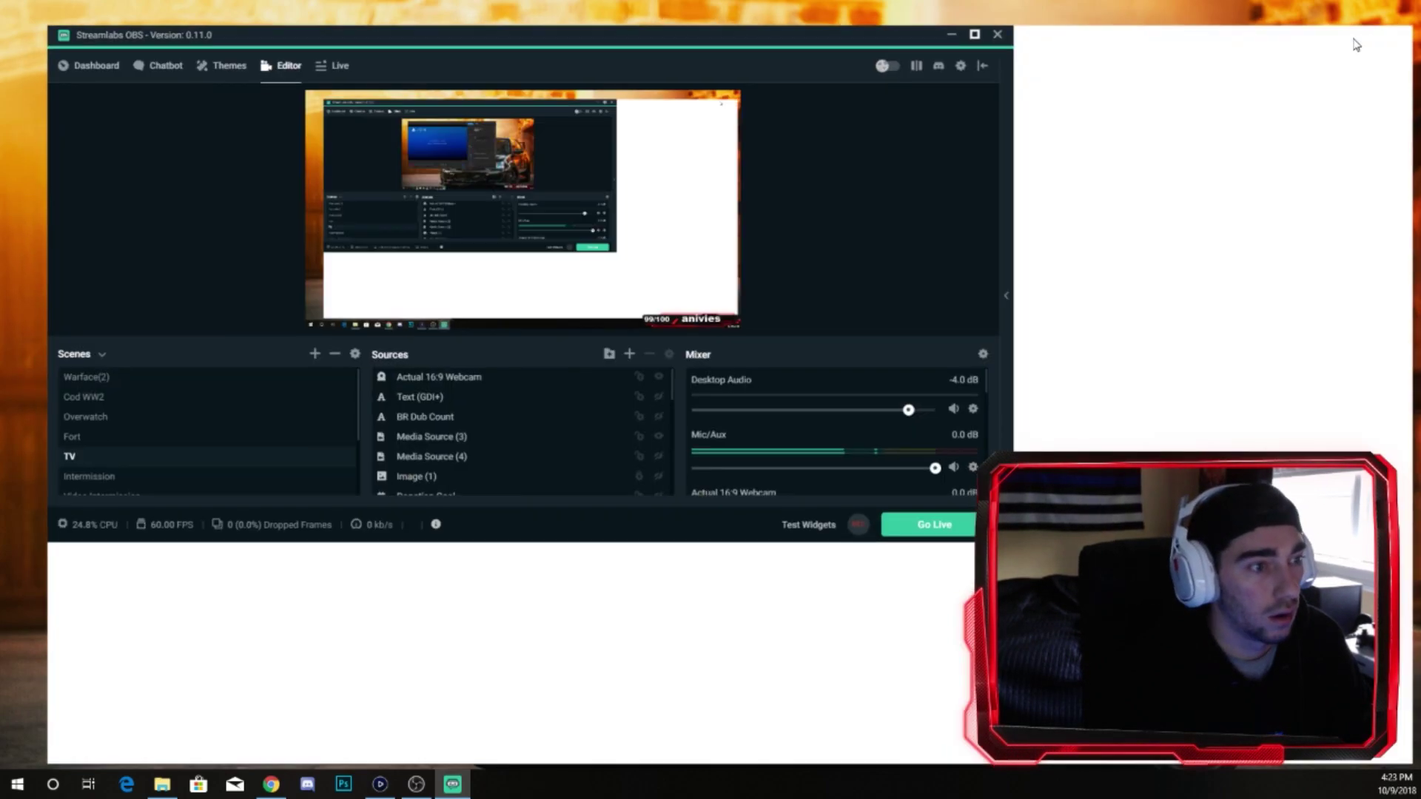
{"action": "scroll", "coordinate": [263, 682], "scroll_direction": "down", "scroll_amount": 1}
{"action": "scroll", "coordinate": [263, 682], "scroll_direction": "up", "scroll_amount": 1}
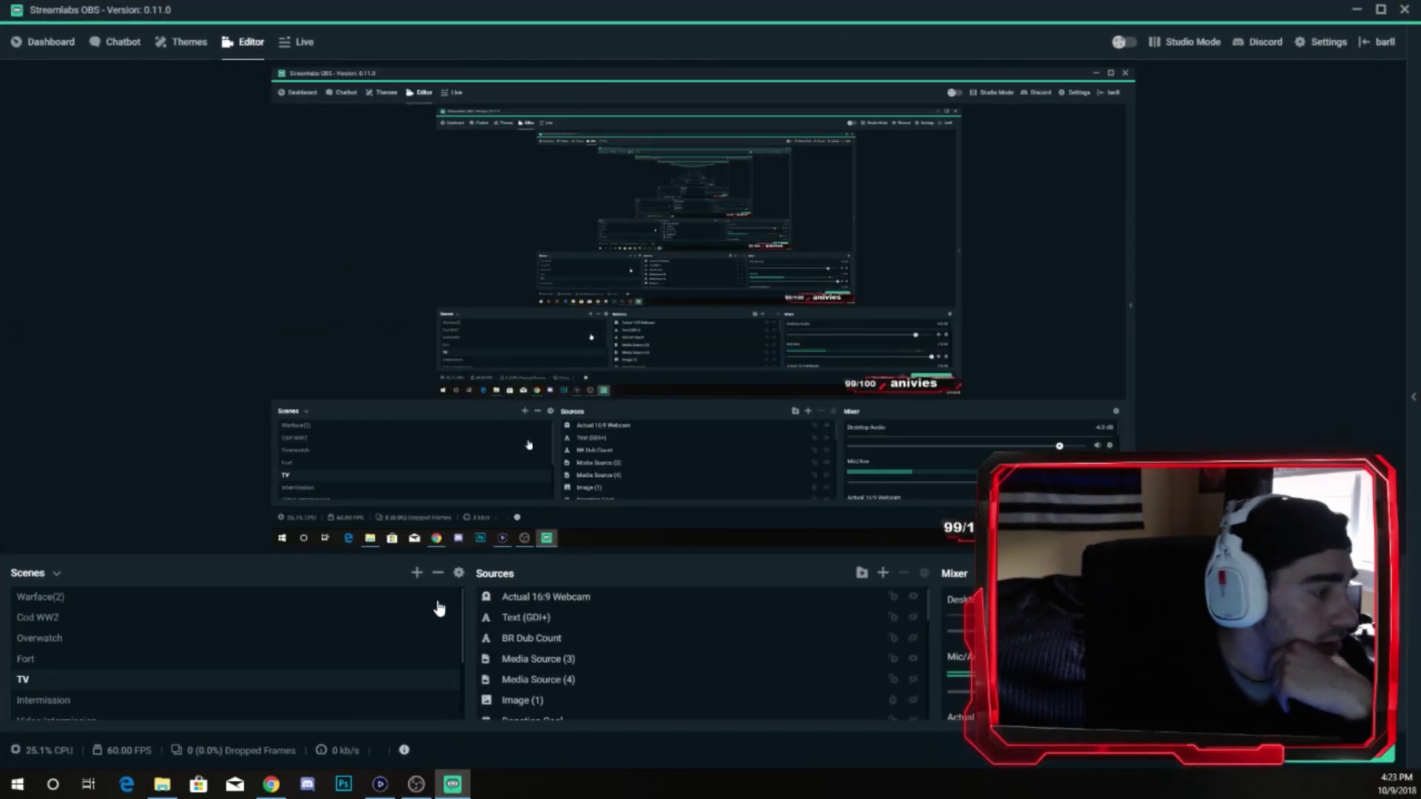
- Create the empty scene New Scene (2) and bring up the Add Source list
{"action": "left_click", "coordinate": [417, 573]}
{"action": "left_click", "coordinate": [824, 459]}
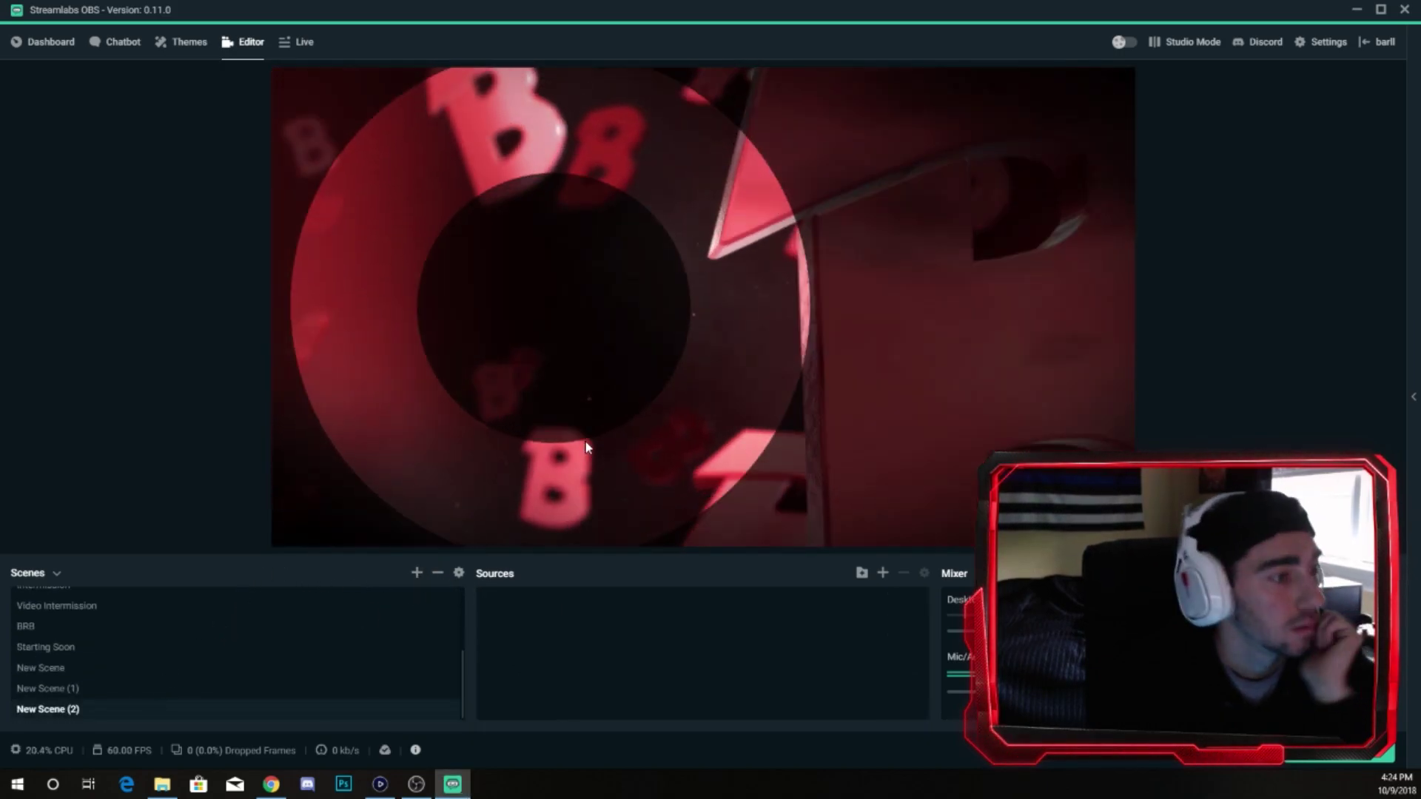
{"action": "left_click", "coordinate": [882, 573]}
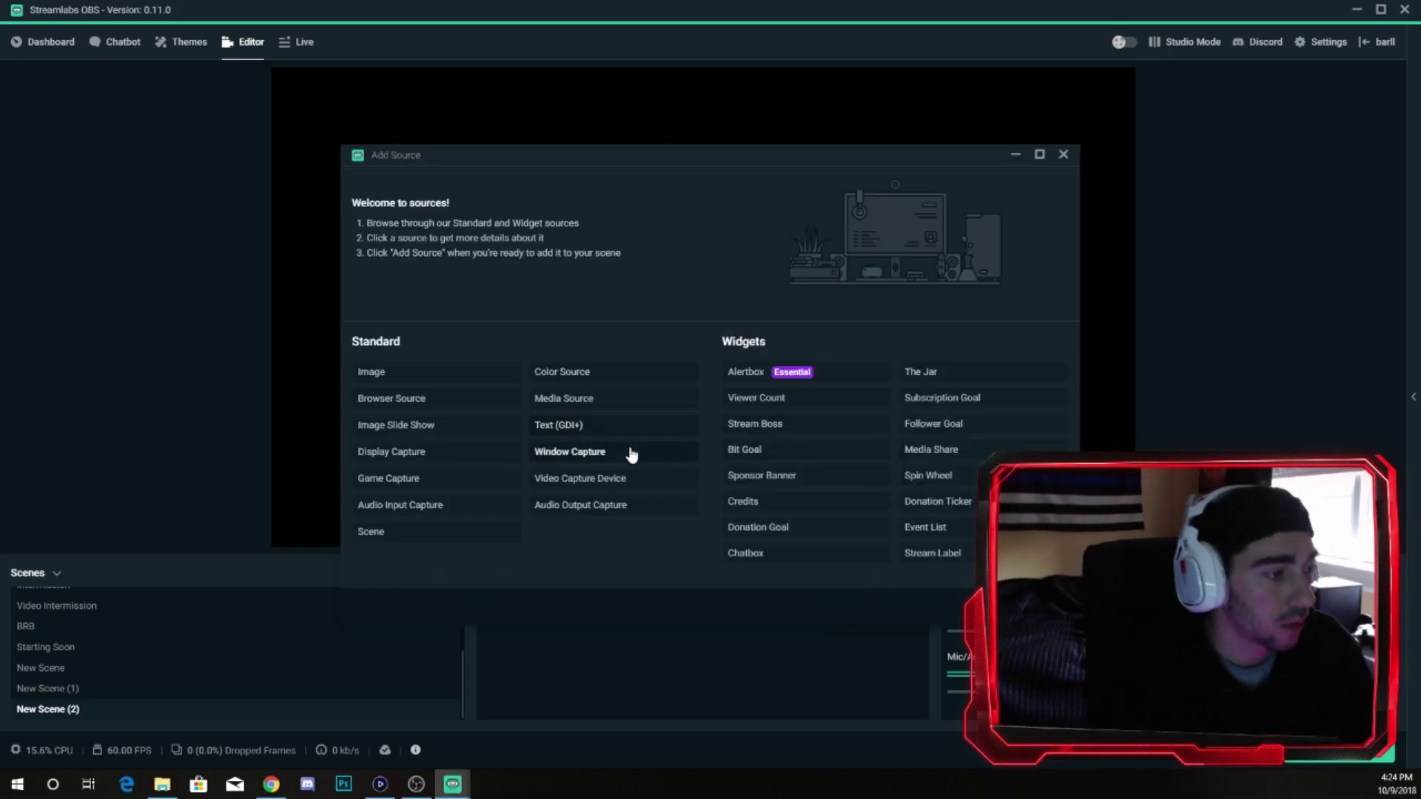
- Choose Window Capture and add the existing Elgato Window Capture (Xbox) source to the scene
{"action": "left_click", "coordinate": [628, 462]}
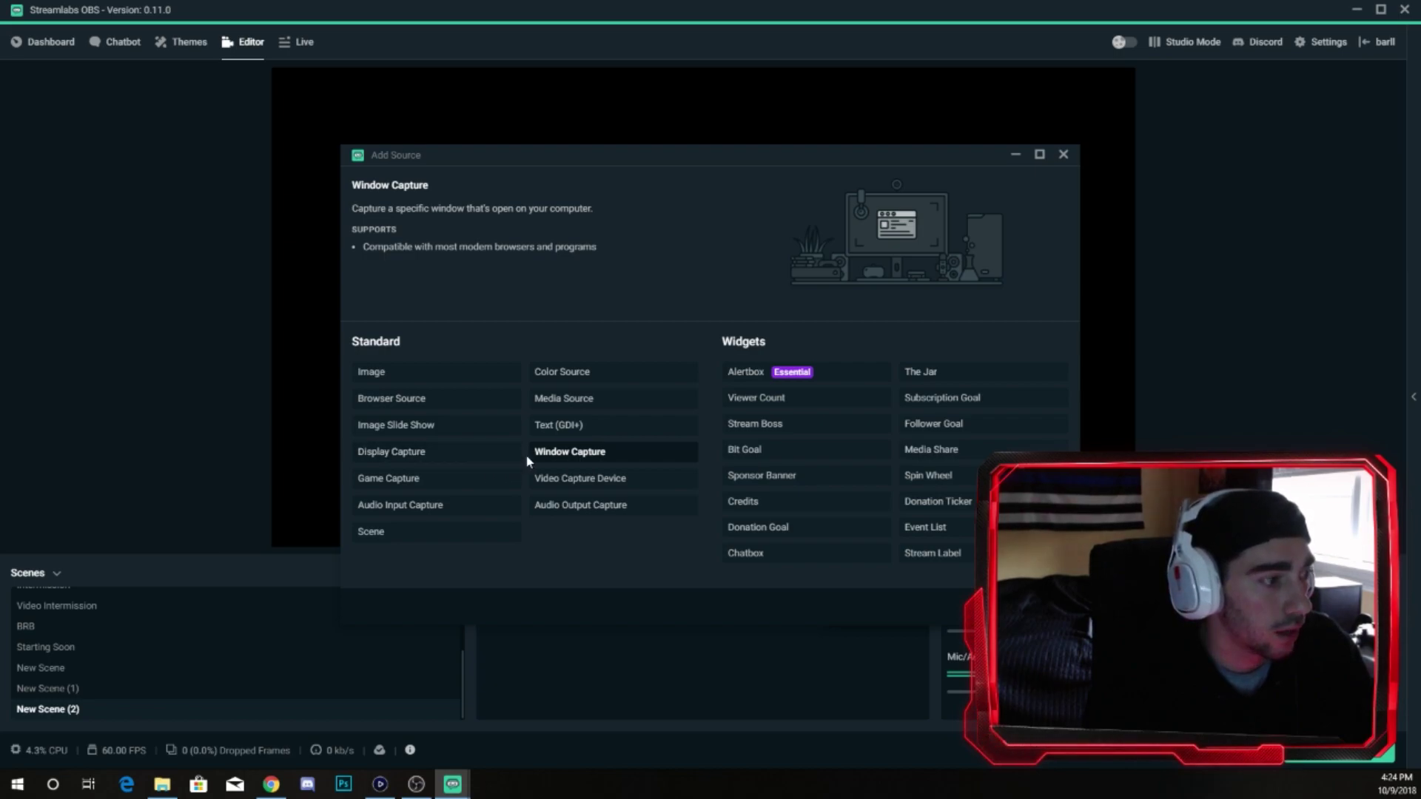
{"action": "left_click", "coordinate": [498, 458]}
{"action": "left_click", "coordinate": [571, 463]}
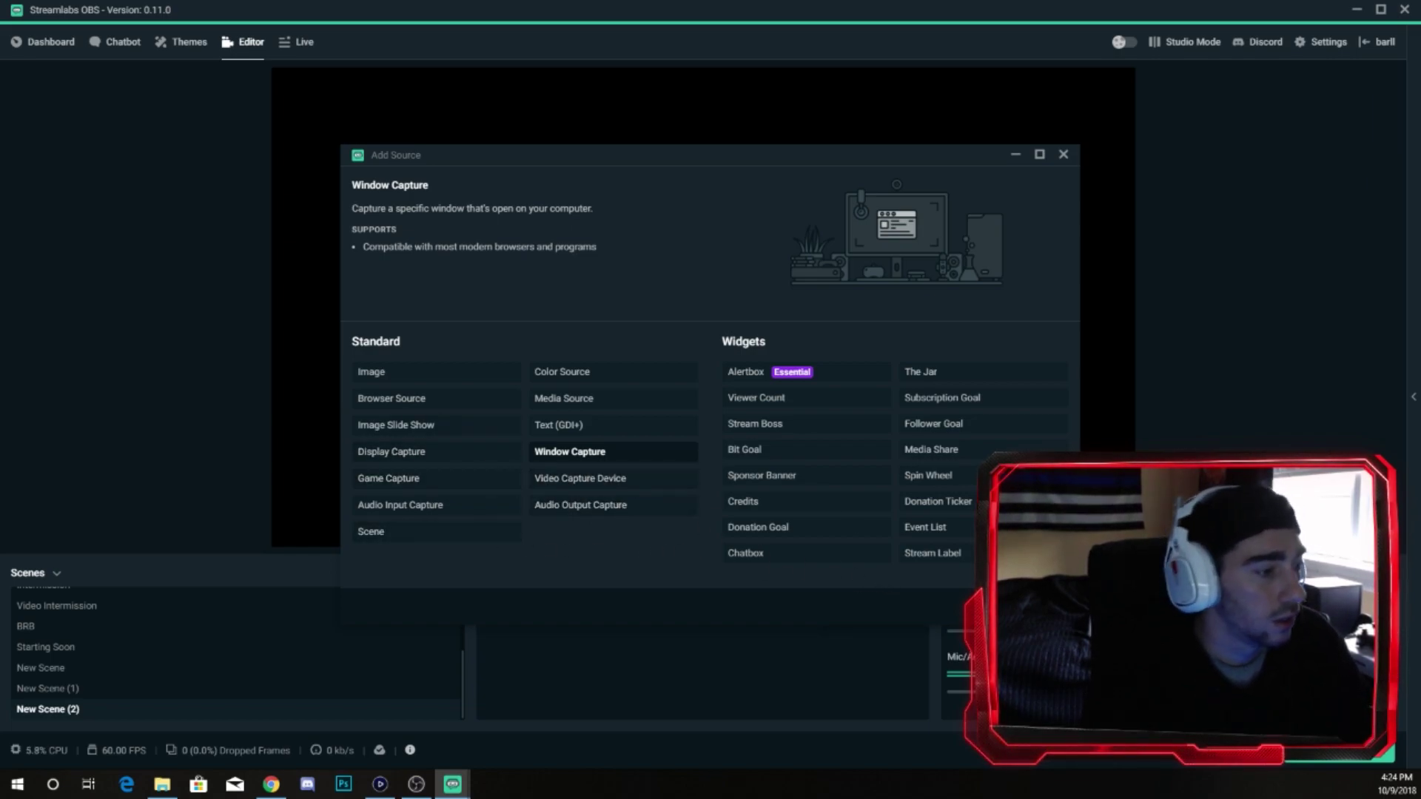
{"action": "left_click", "coordinate": [1039, 575]}
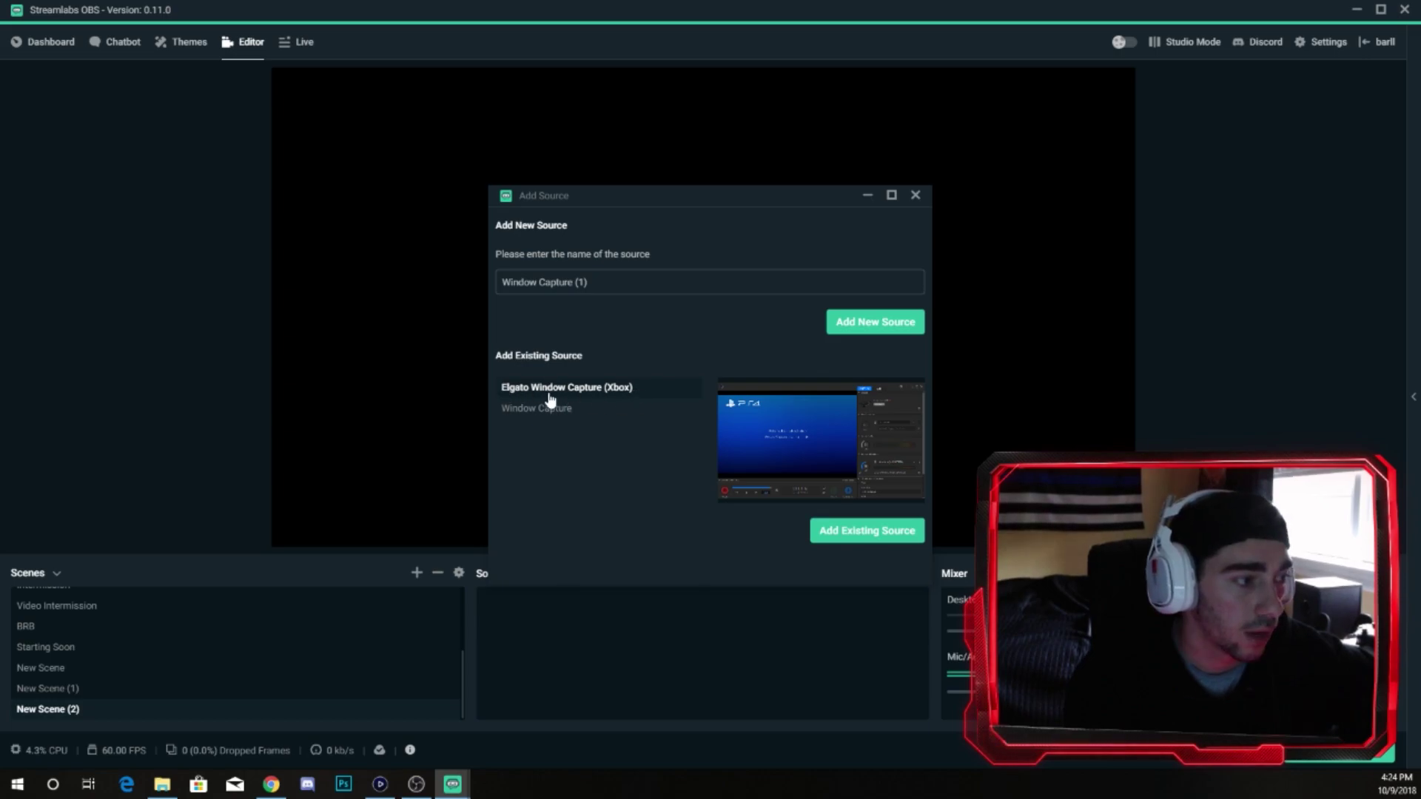
{"action": "left_click", "coordinate": [820, 533]}
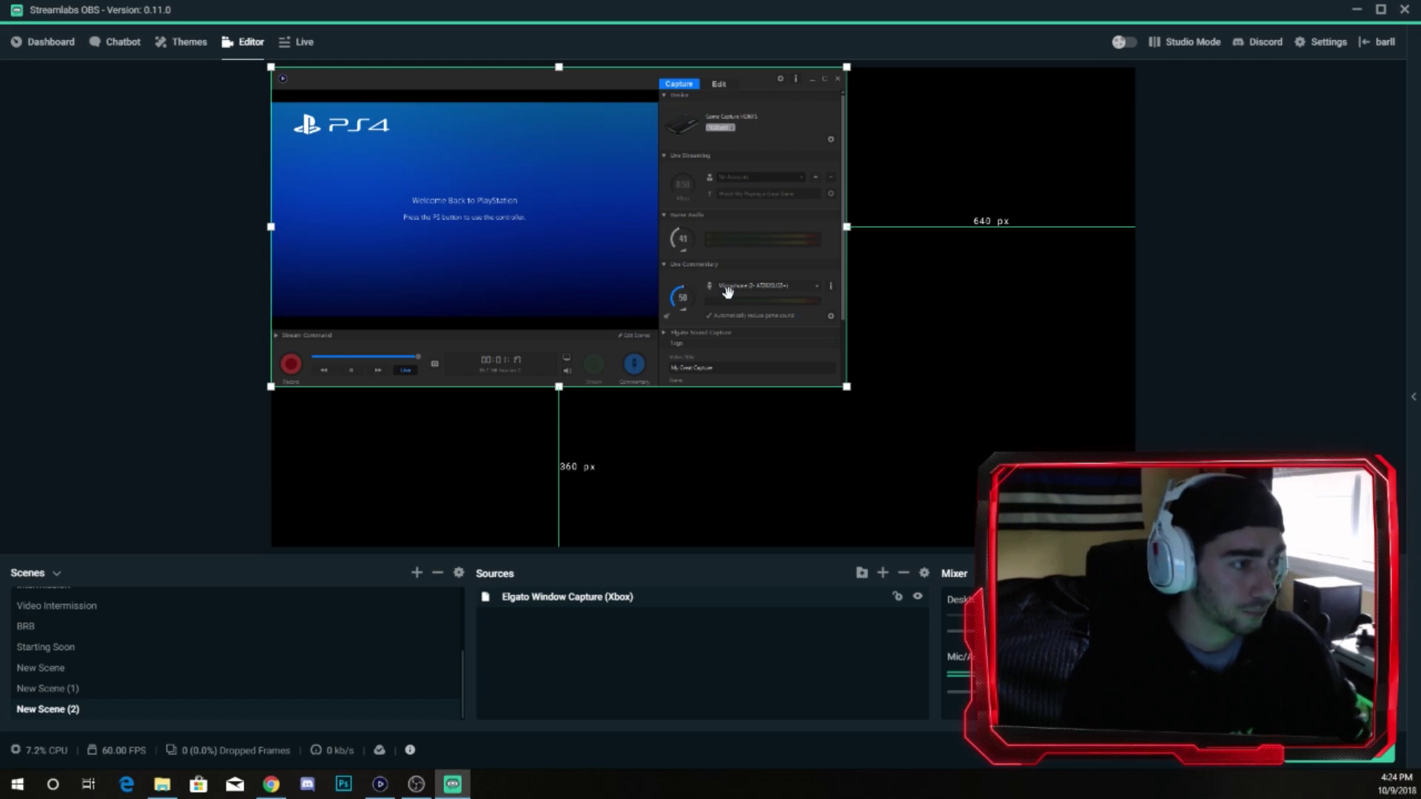
- Crop the side panel, grey title bar and control bar off the Elgato capture
{"action": "left_click_drag", "start_coordinate": [729, 229], "coordinate": [824, 250]}
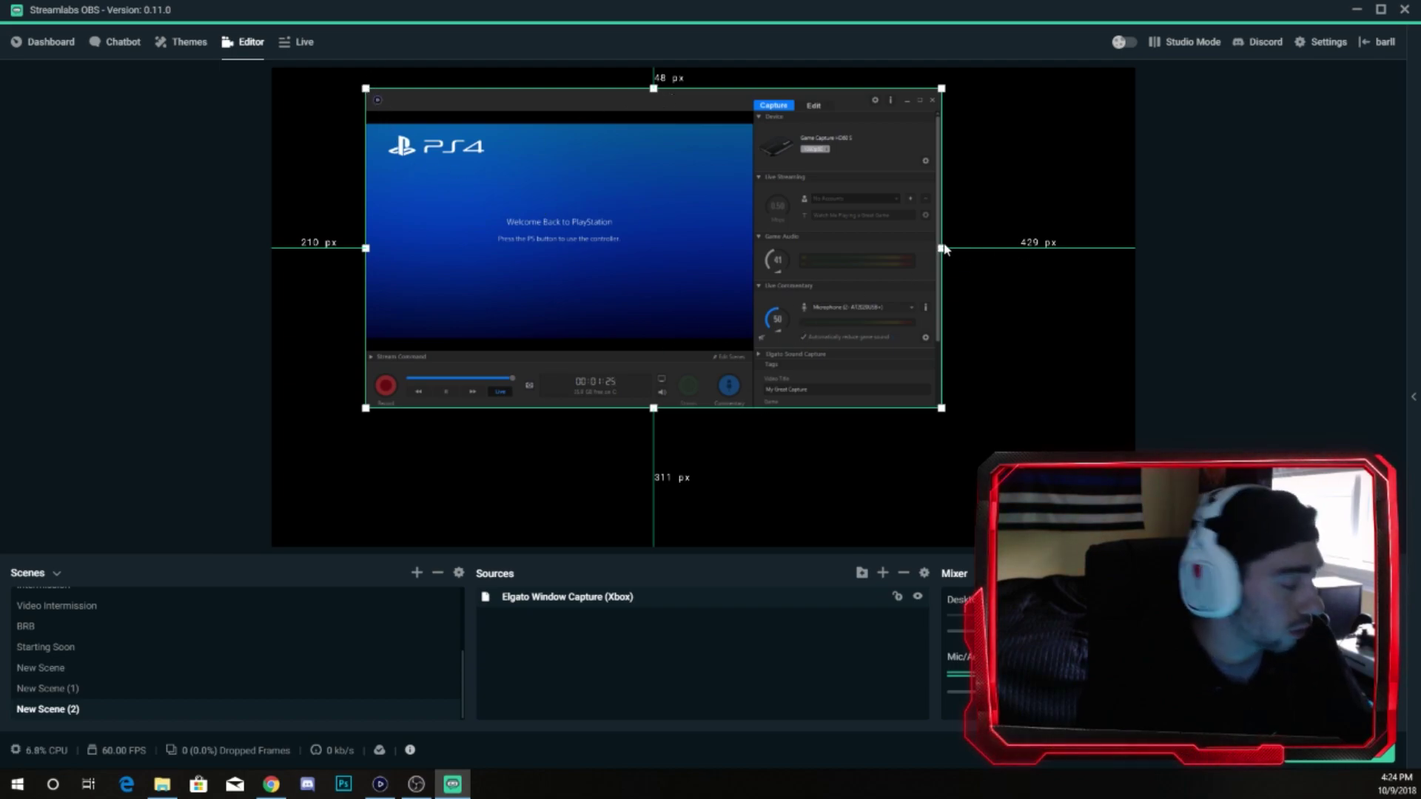
{"action": "left_click_drag", "start_coordinate": [940, 249], "coordinate": [999, 275]}
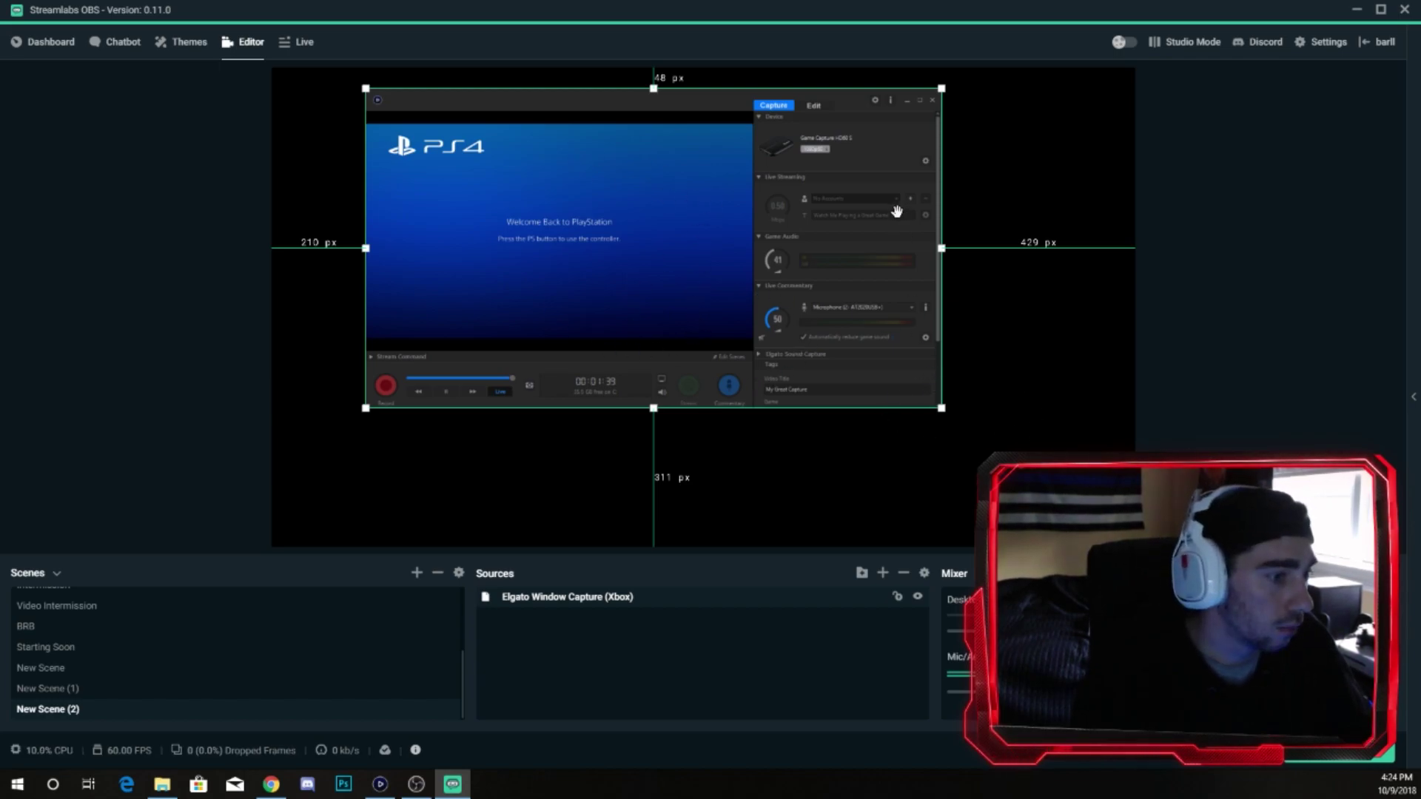
{"action": "left_click_drag", "start_coordinate": [940, 249], "coordinate": [753, 241]}
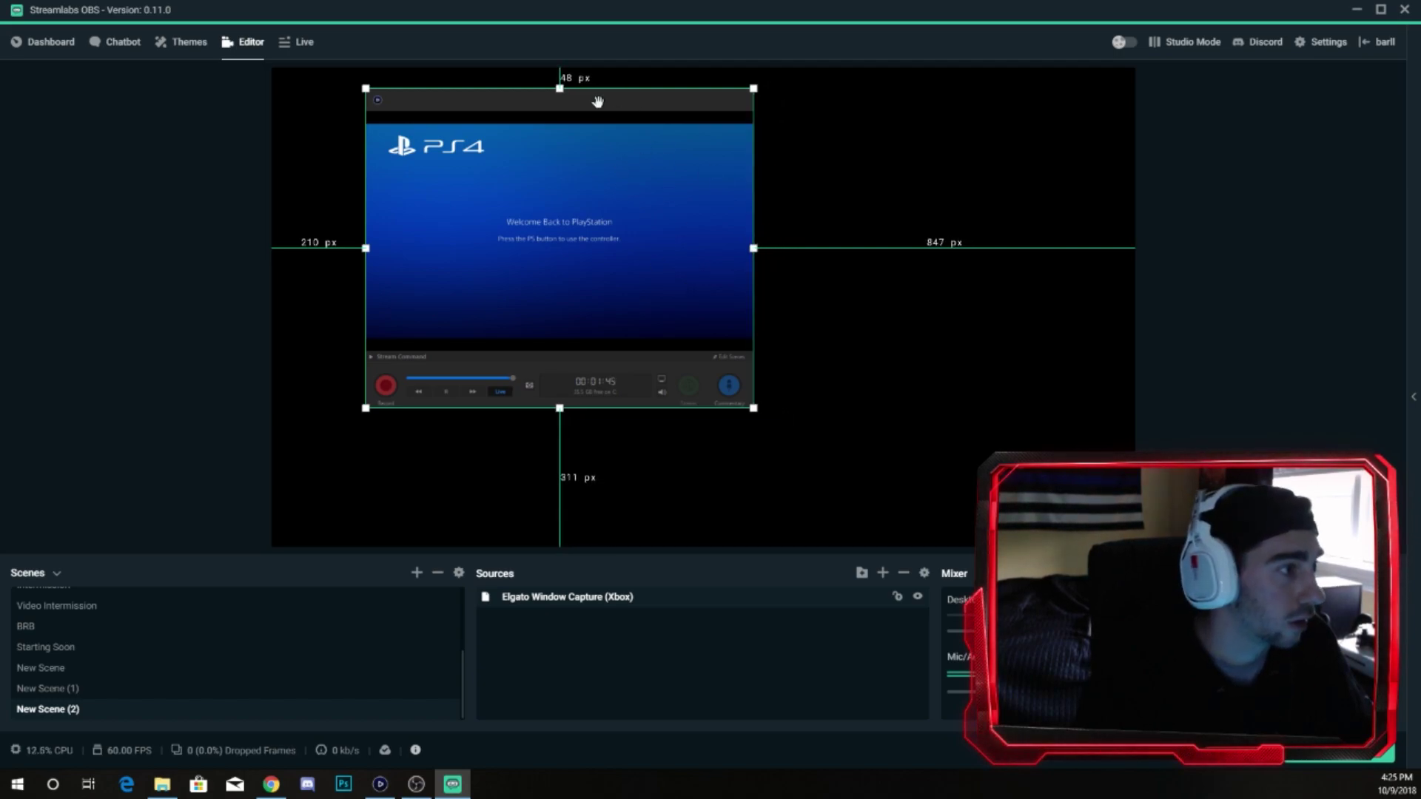
{"action": "left_click_drag", "start_coordinate": [560, 88], "coordinate": [555, 121]}
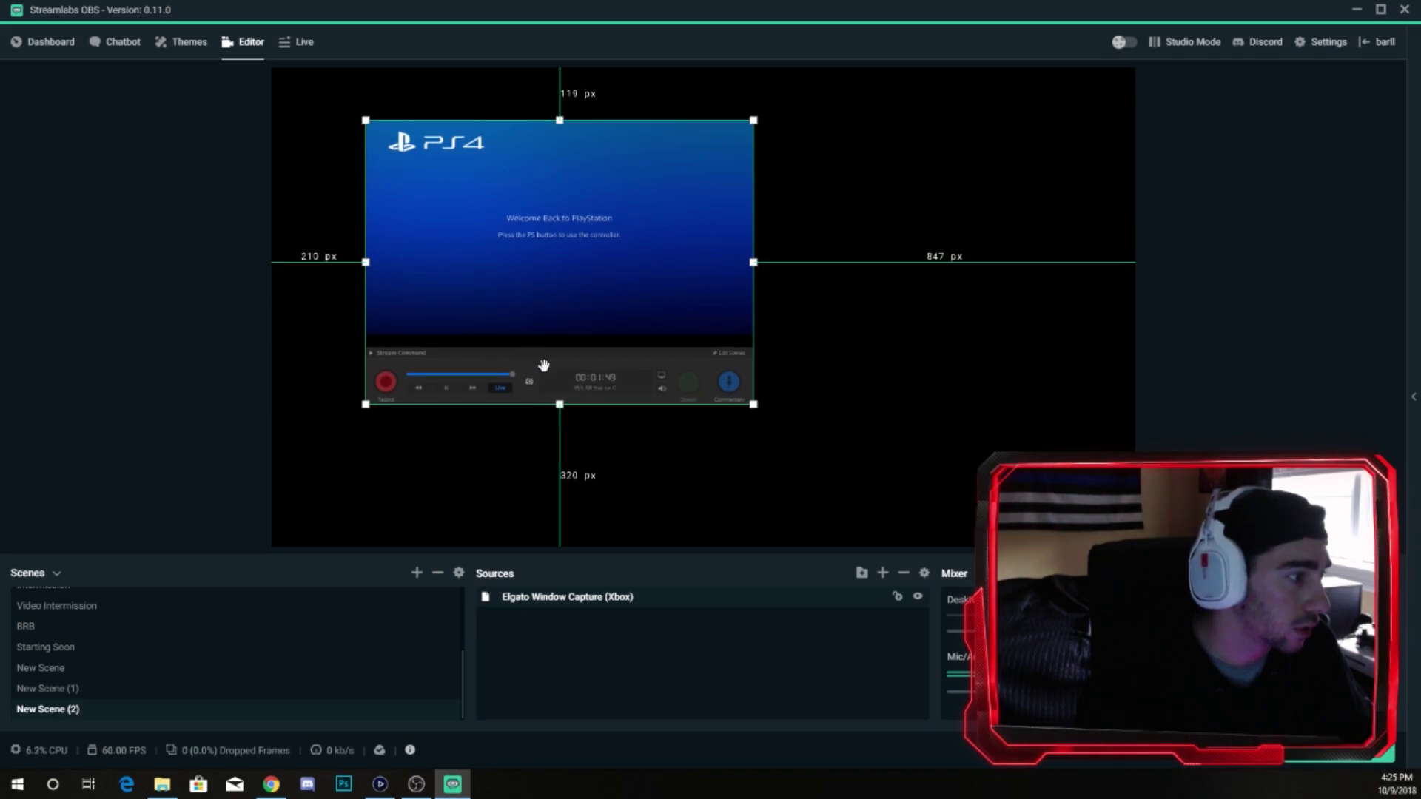
{"action": "left_click_drag", "start_coordinate": [559, 404], "coordinate": [572, 335]}
- Move the PS4 picture to the canvas's top-left corner and enlarge it to fill the canvas
{"action": "left_click_drag", "start_coordinate": [472, 222], "coordinate": [378, 170]}
{"action": "left_click_drag", "start_coordinate": [658, 282], "coordinate": [1136, 547]}
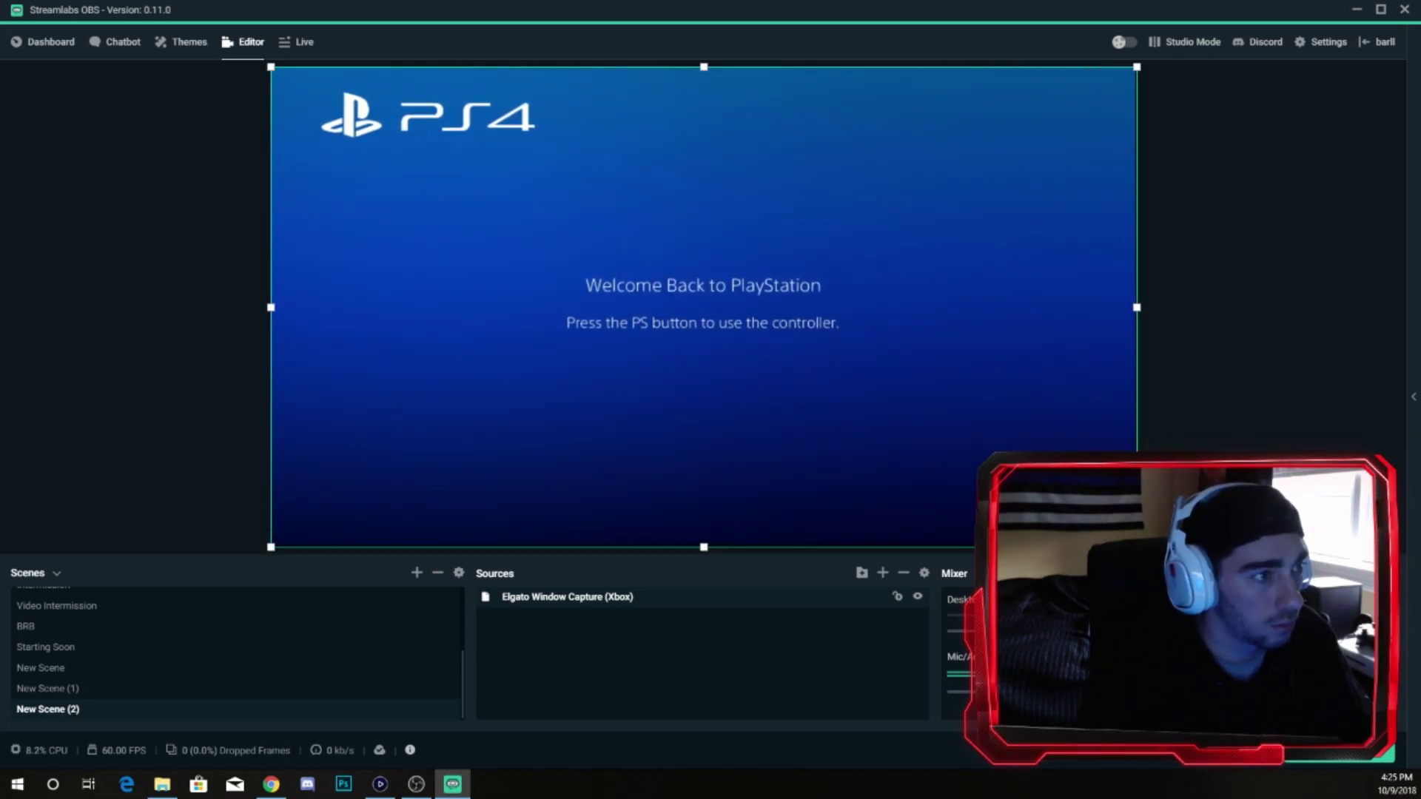
{"action": "left_click", "coordinate": [1181, 411]}
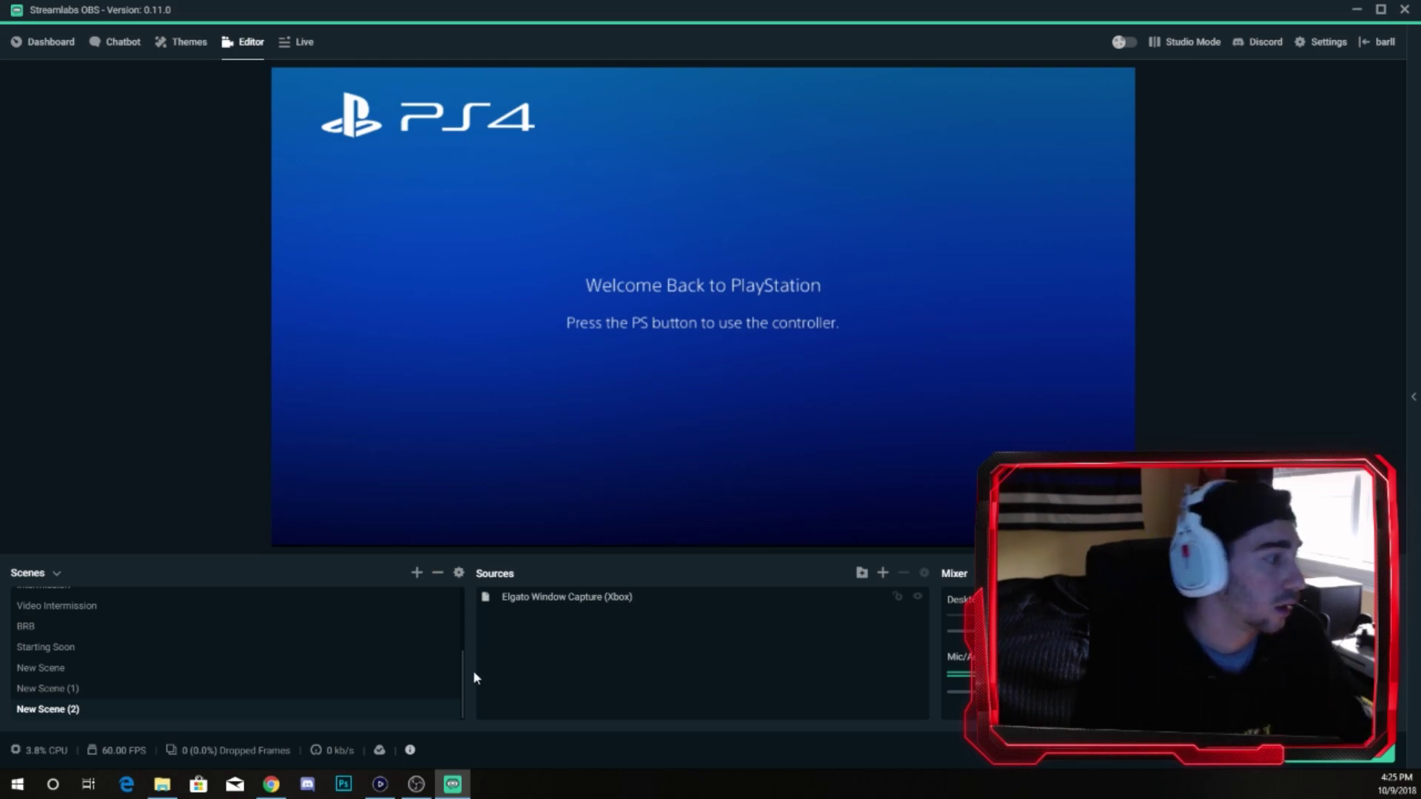
- Open and dismiss the Add Source list, then bring Elgato Game Capture HD forward from the taskbar
{"action": "scroll", "coordinate": [378, 656], "scroll_direction": "up", "scroll_amount": 5}
{"action": "scroll", "coordinate": [441, 641], "scroll_direction": "down", "scroll_amount": 5}
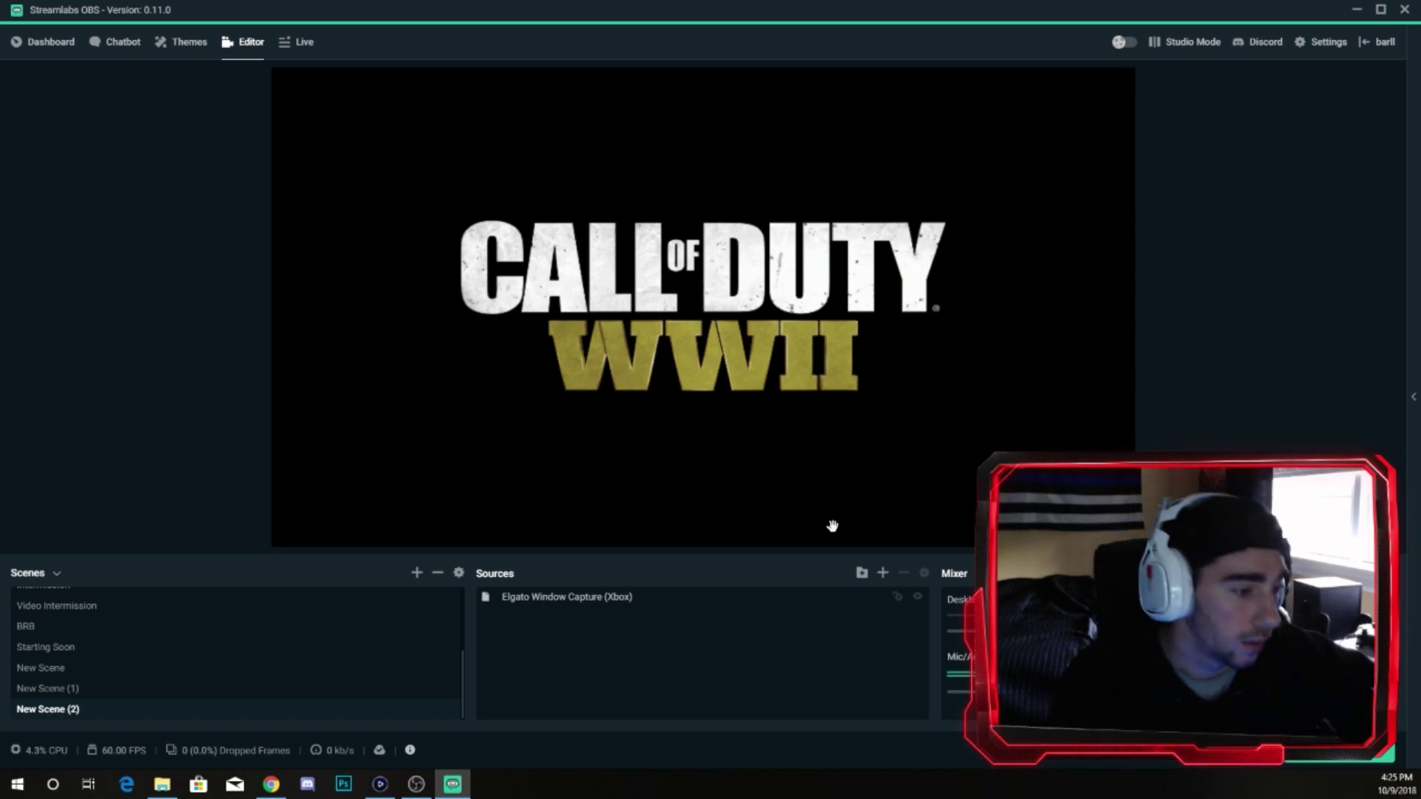
{"action": "left_click", "coordinate": [883, 573]}
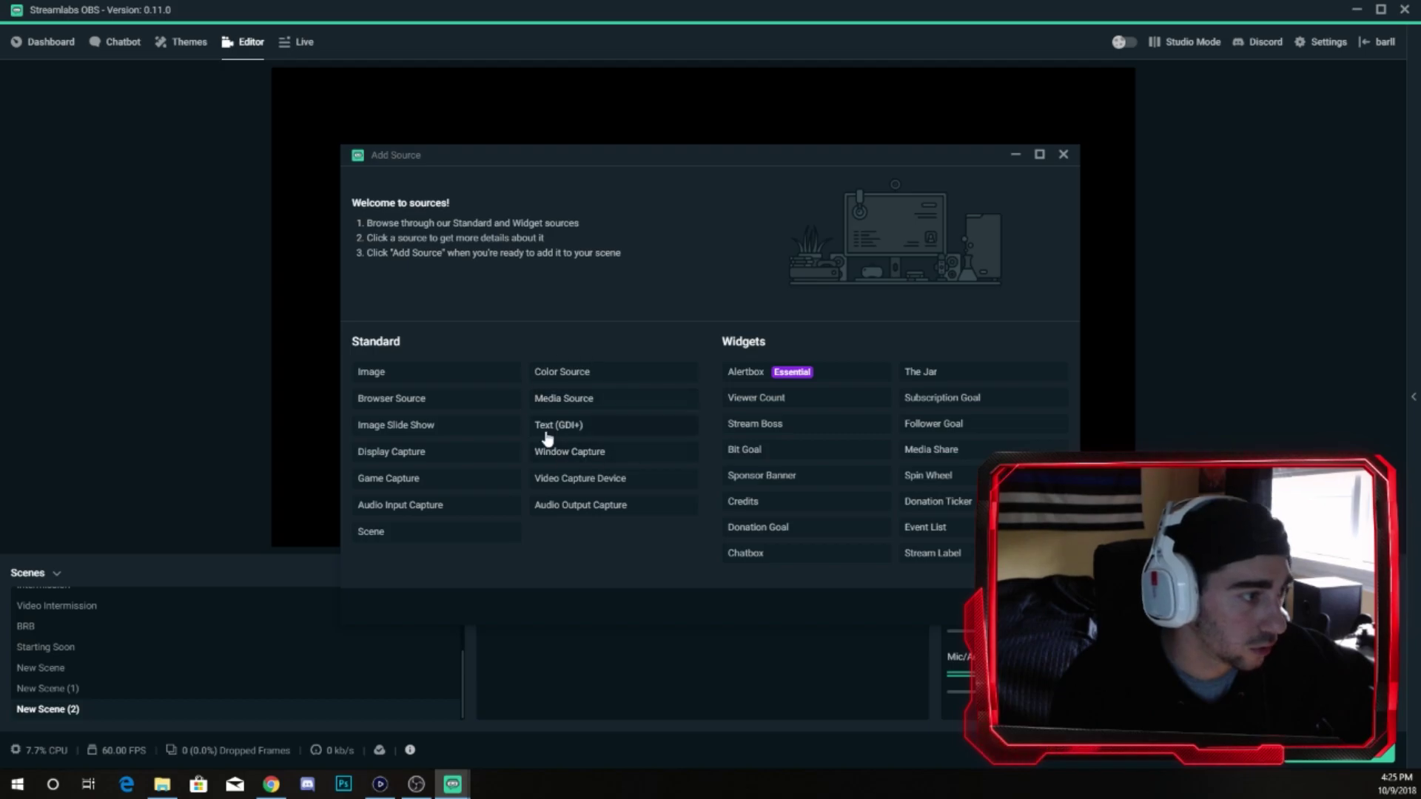
{"action": "left_click", "coordinate": [1063, 154]}
{"action": "left_click", "coordinate": [380, 785]}
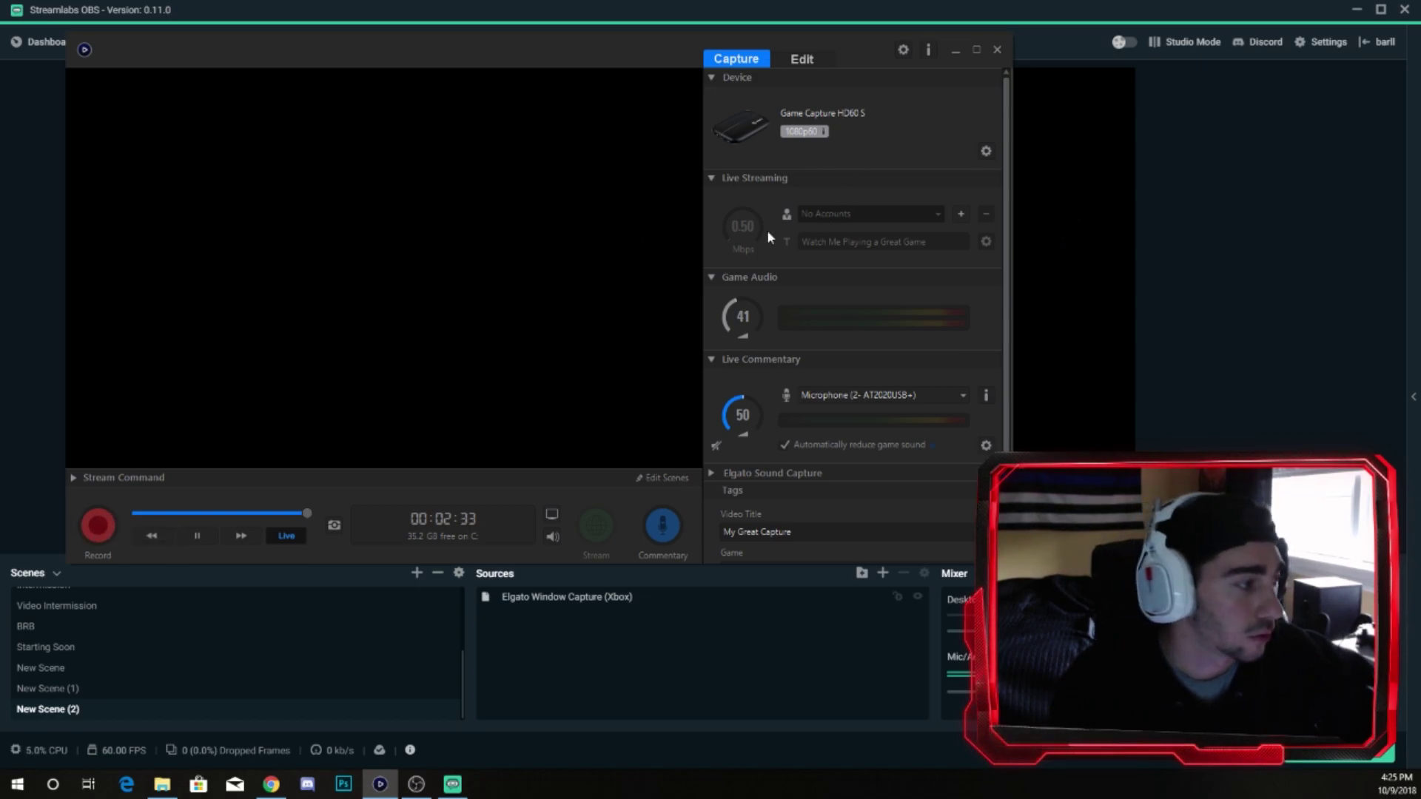
- Record the 2-second clip 'My Great Capture', play it in the Edit library, then return to Capture
{"action": "left_click", "coordinate": [104, 526]}
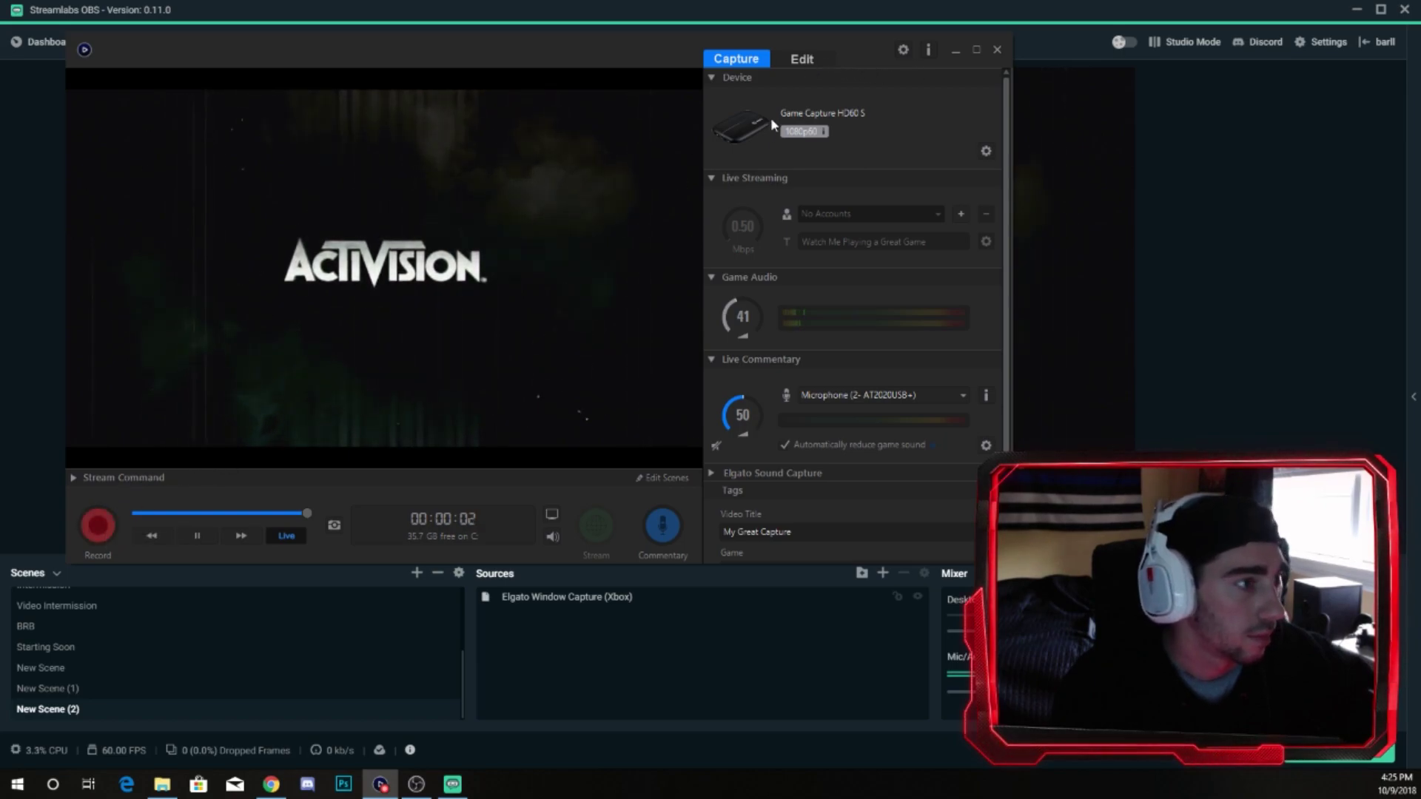
{"action": "left_click", "coordinate": [801, 59]}
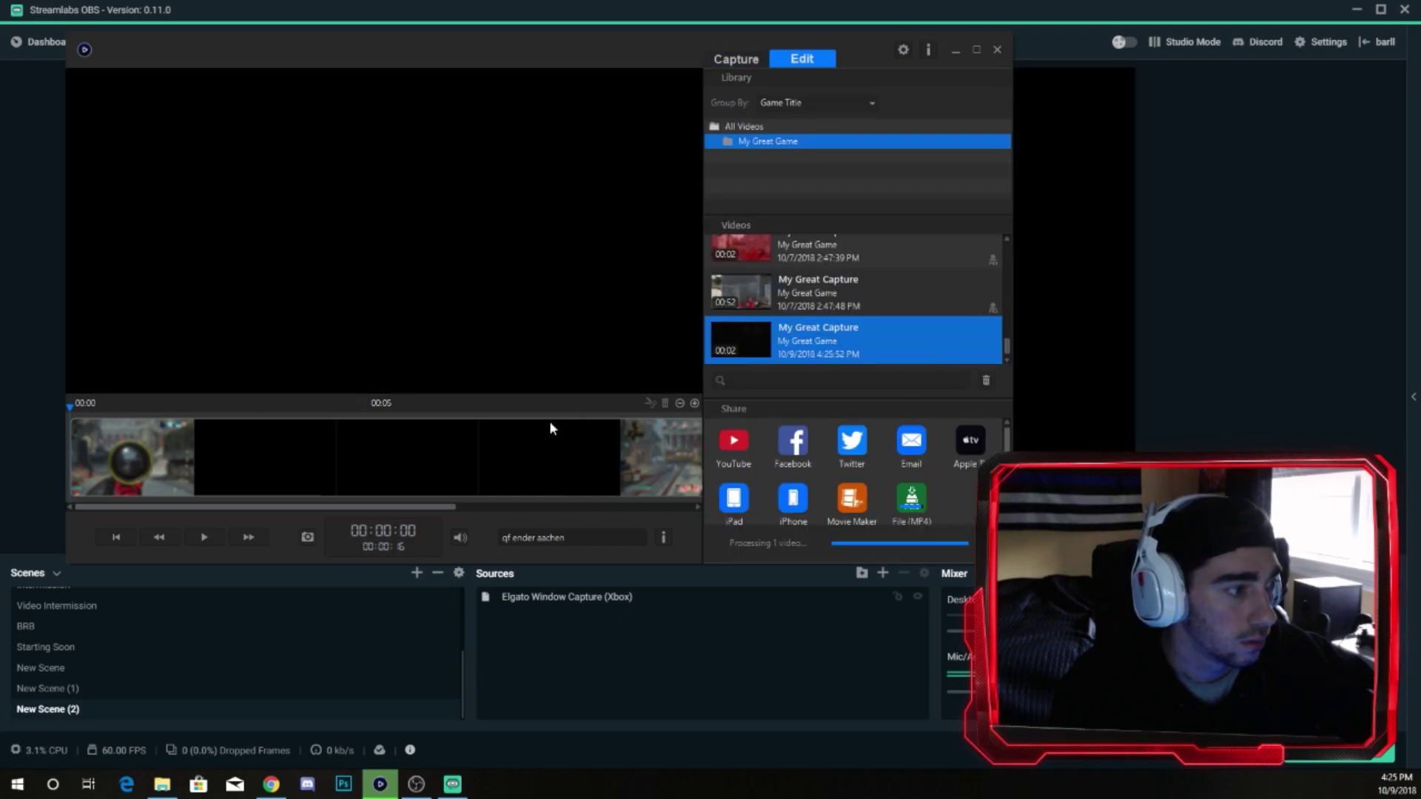
{"action": "left_click", "coordinate": [270, 460]}
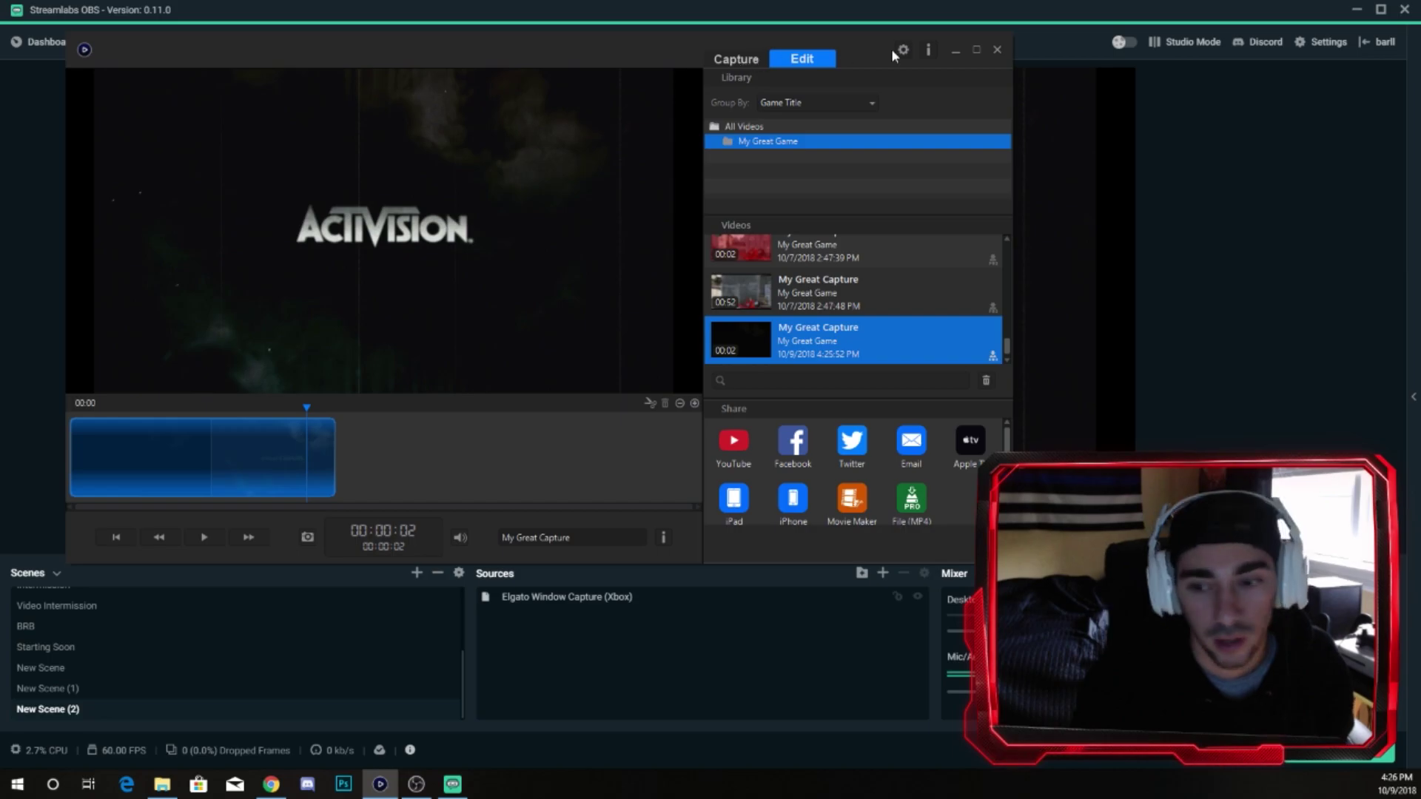
{"action": "left_click", "coordinate": [750, 55]}
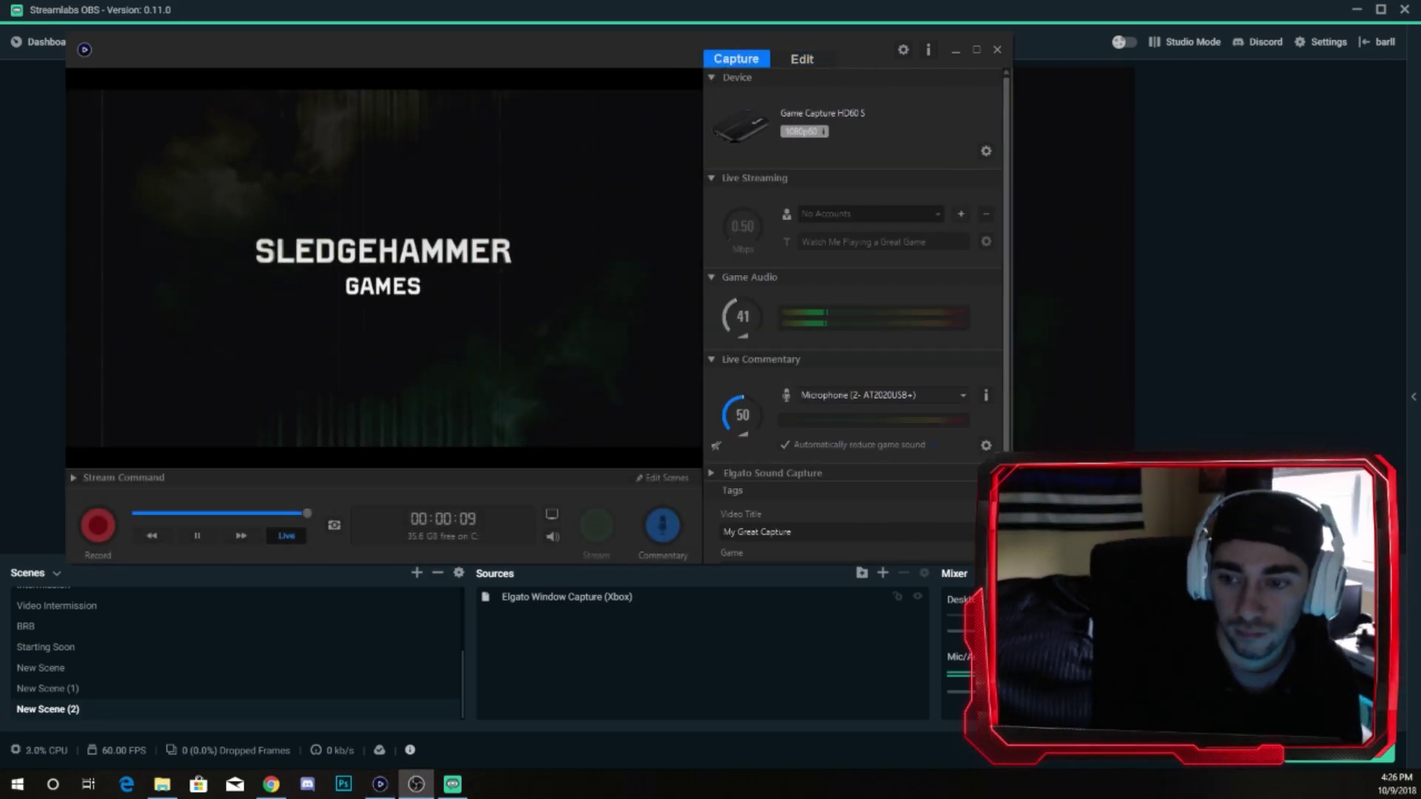